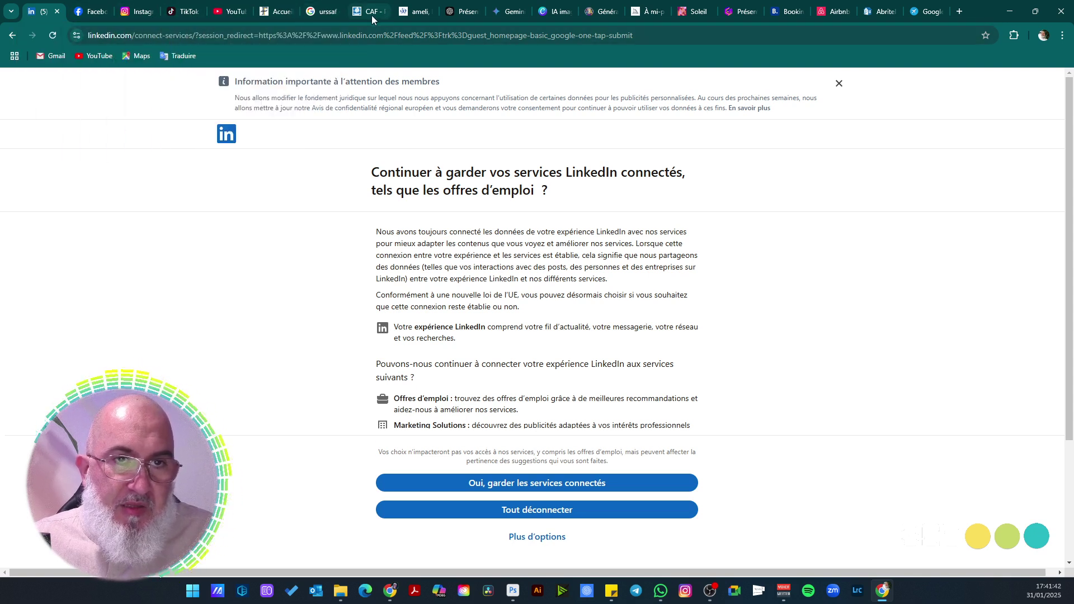
# Review the open browser tabs through their previews, from the administrative sites to the AI tools and travel sites
pyautogui.moveTo(283, 19)
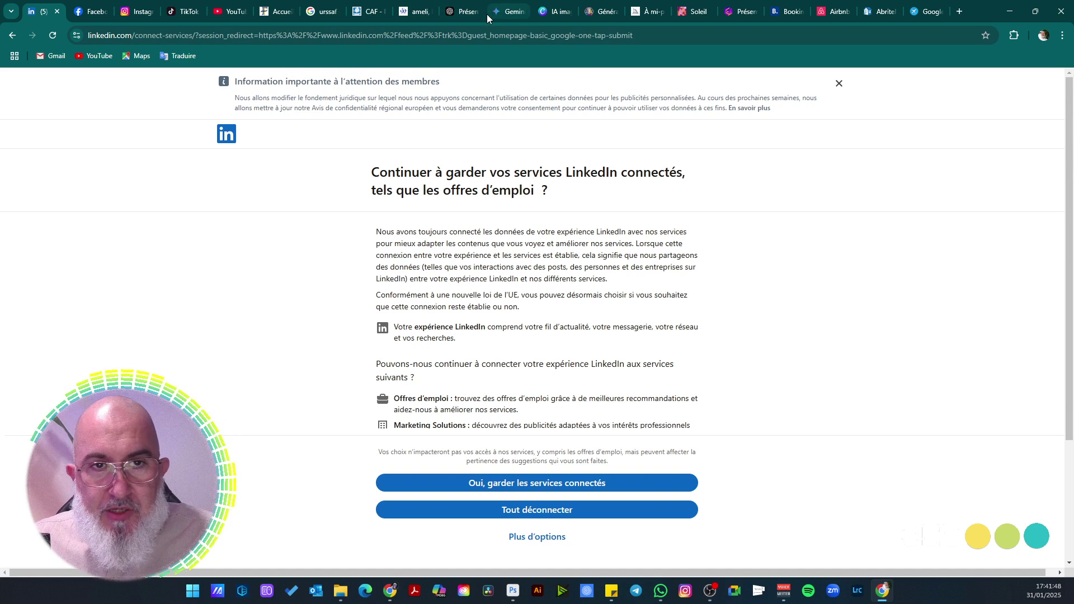
pyautogui.moveTo(481, 17)
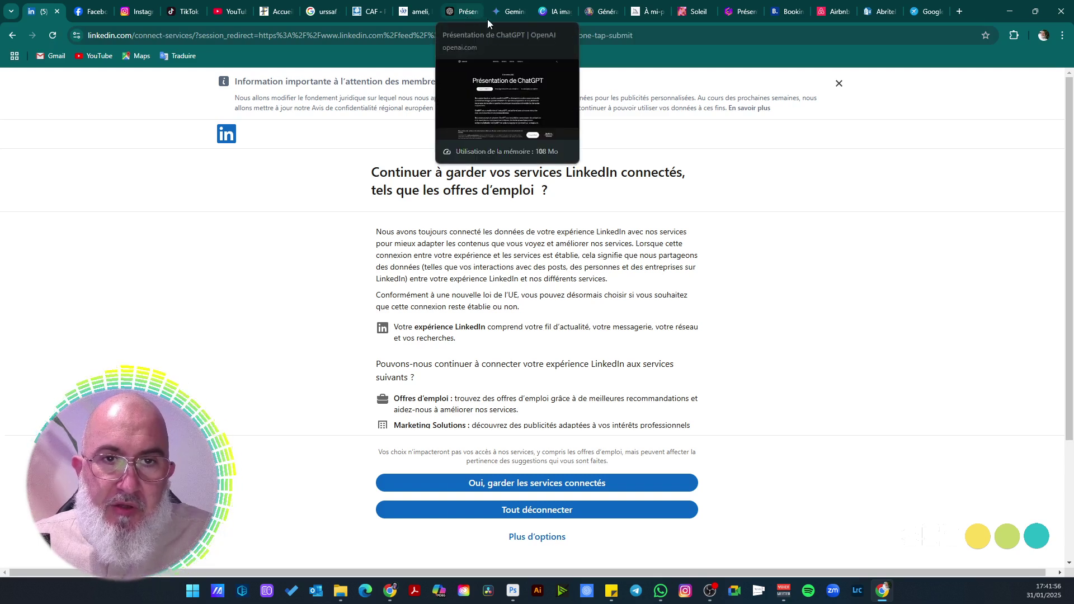
pyautogui.moveTo(555, 21)
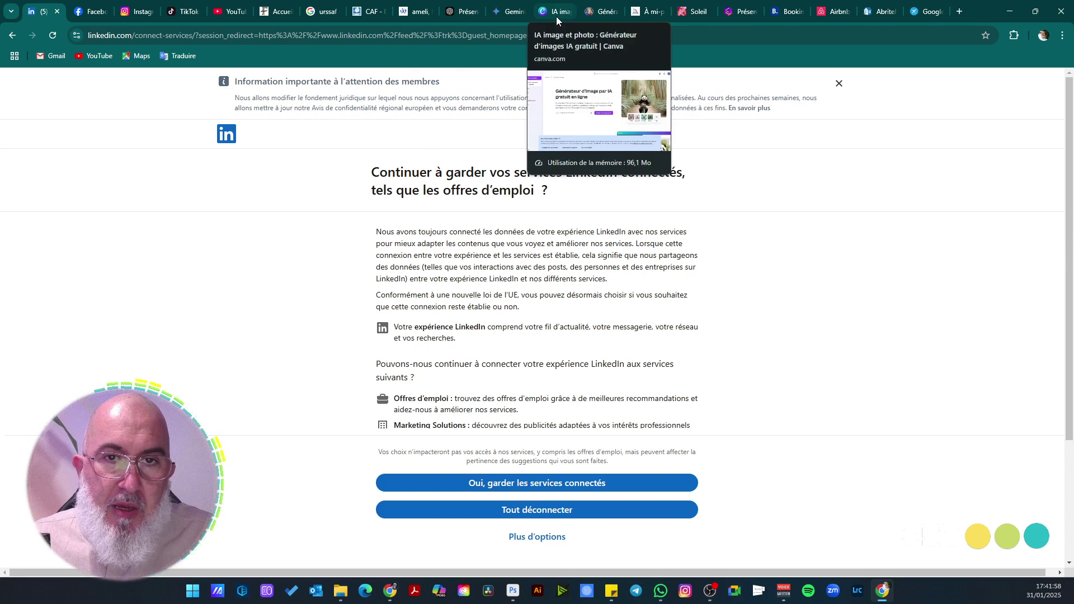
pyautogui.moveTo(592, 18)
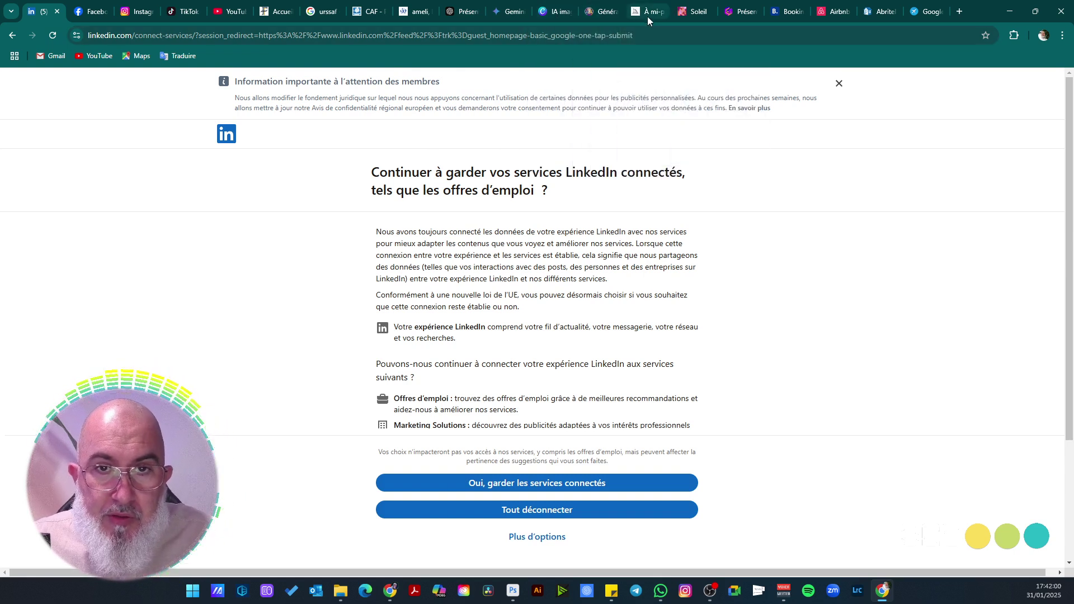
pyautogui.moveTo(648, 16)
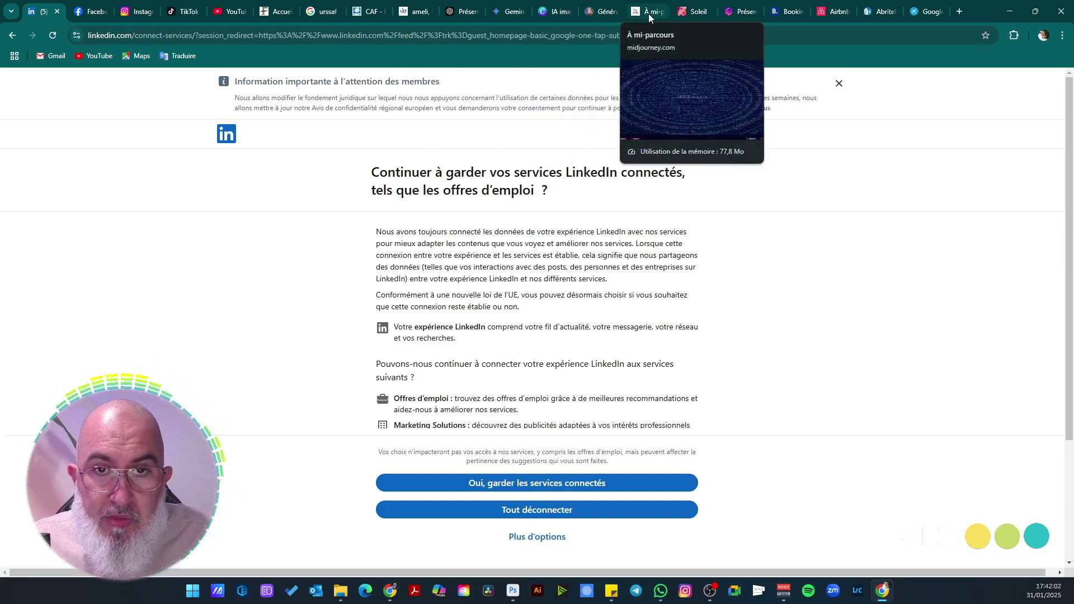
pyautogui.moveTo(691, 16)
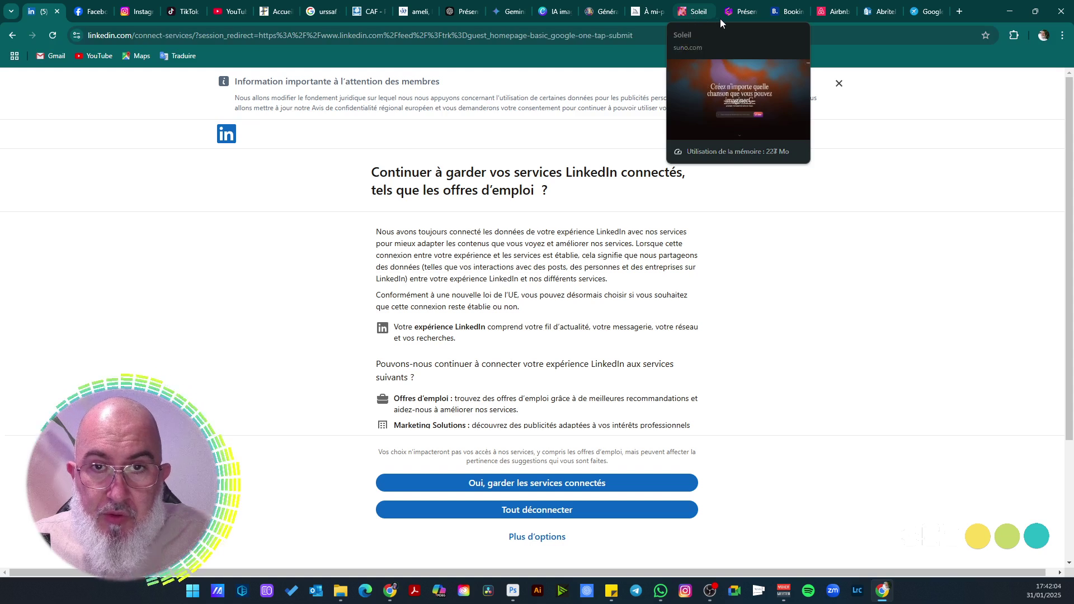
pyautogui.moveTo(734, 17)
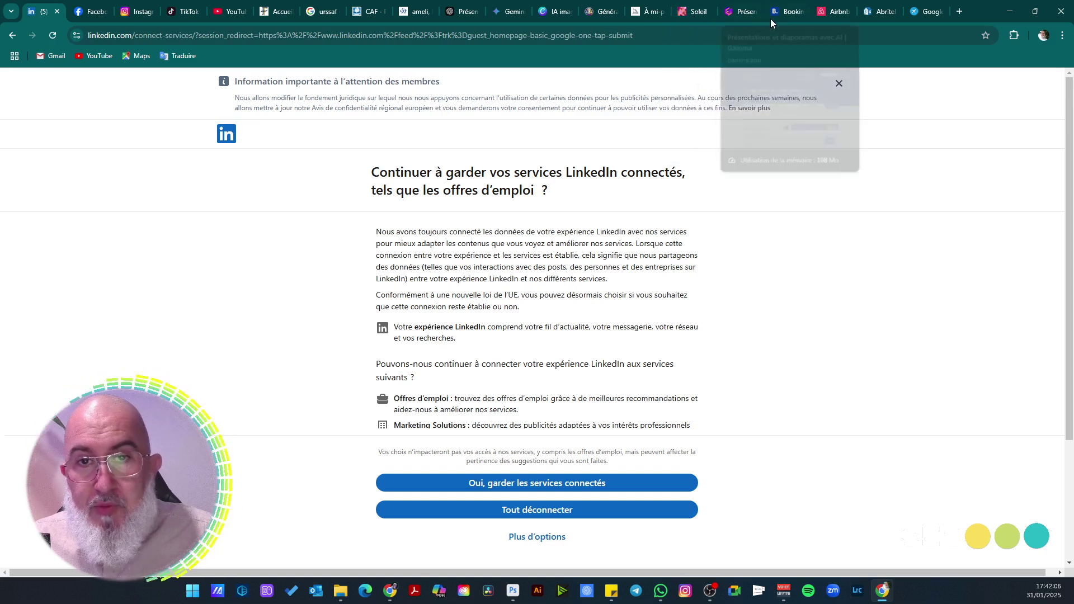
pyautogui.moveTo(821, 18)
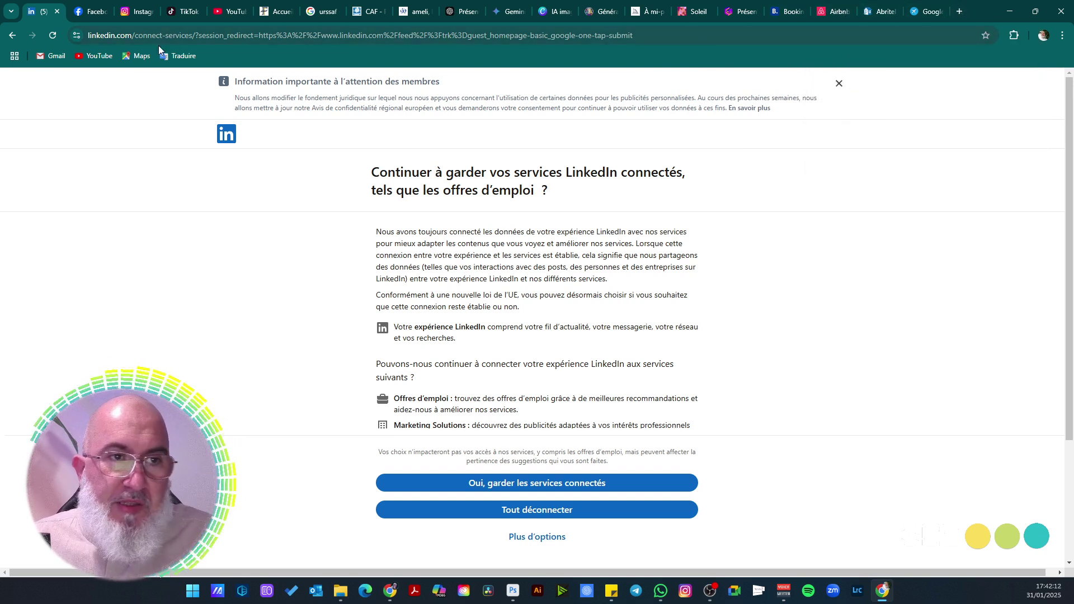
# Put the LinkedIn tab in a new tab group named RESEAUX SOCIAUX with the blue colour
pyautogui.rightClick(35, 12)
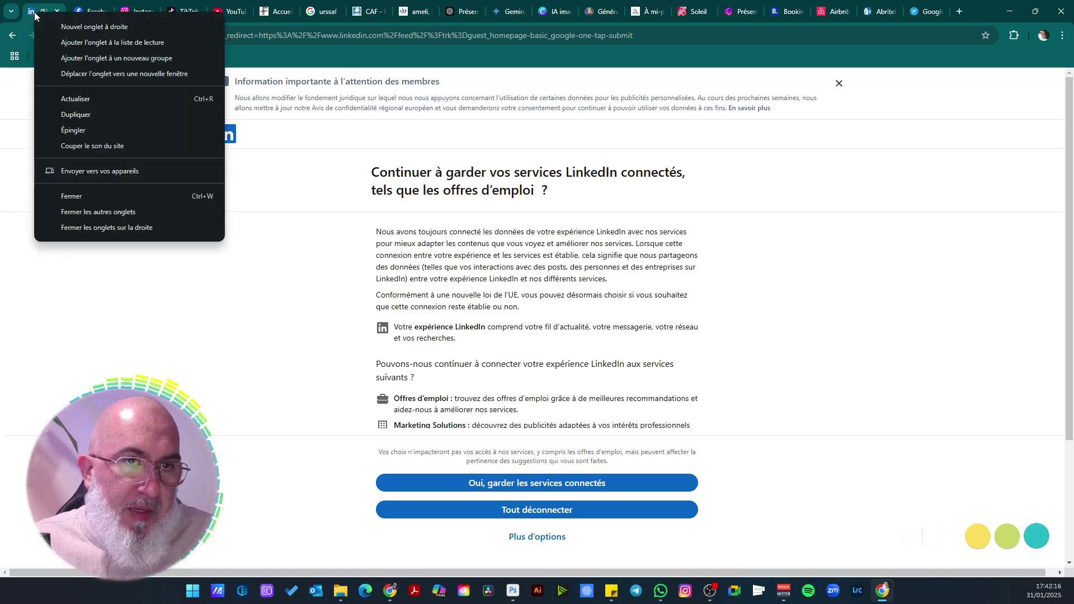
pyautogui.click(98, 61)
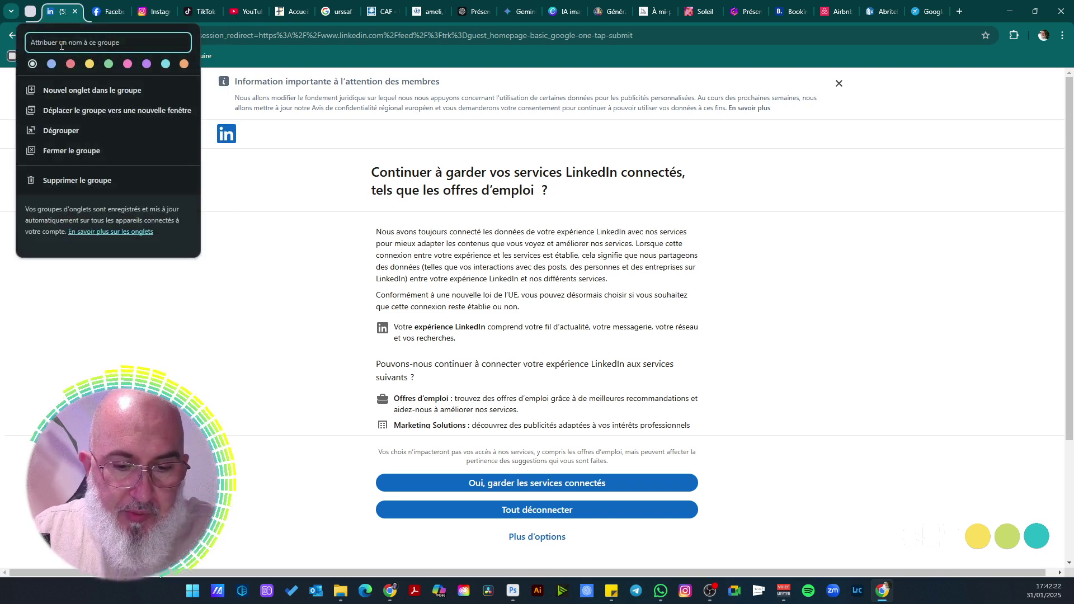
pyautogui.write('RESEAUX SOCIAUX')
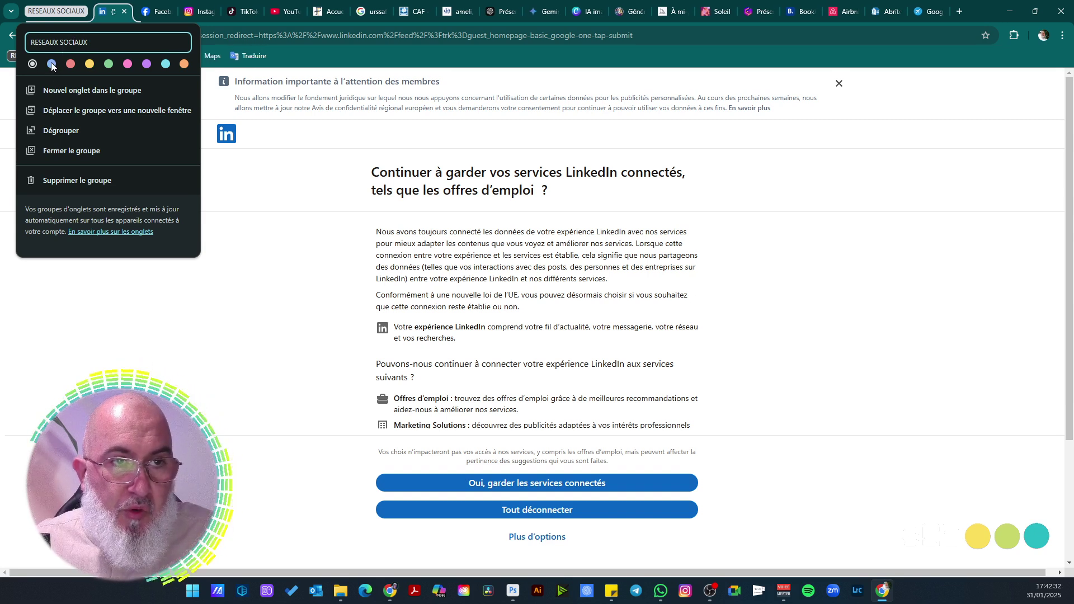
pyautogui.click(51, 64)
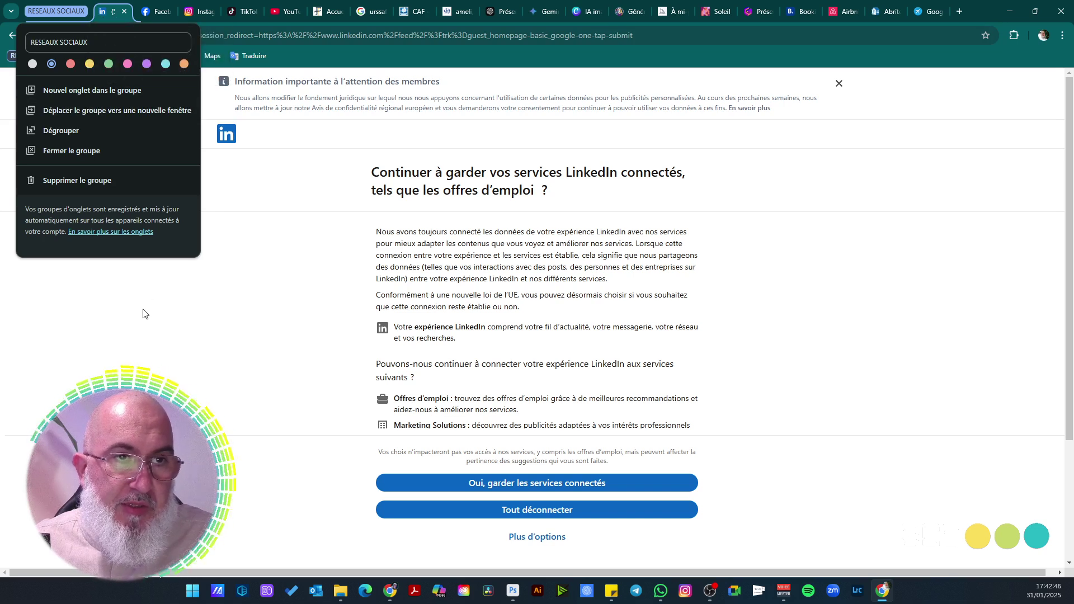
pyautogui.click(213, 252)
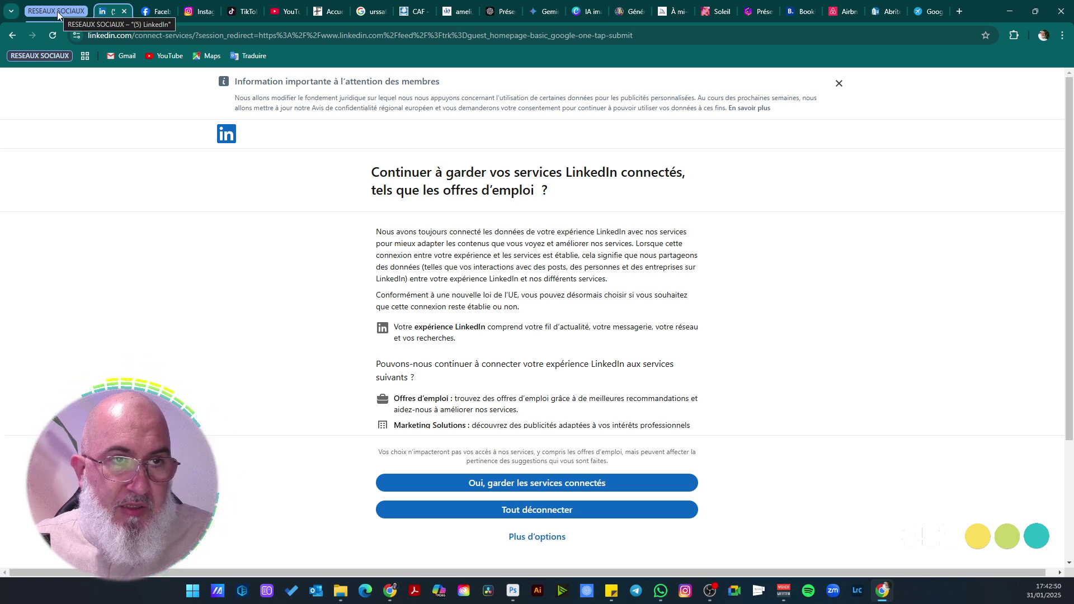
# Collapse and re-expand the RESEAUX SOCIAUX group, and add the Facebook tab to it
pyautogui.hotkey('ctrl', 'w')
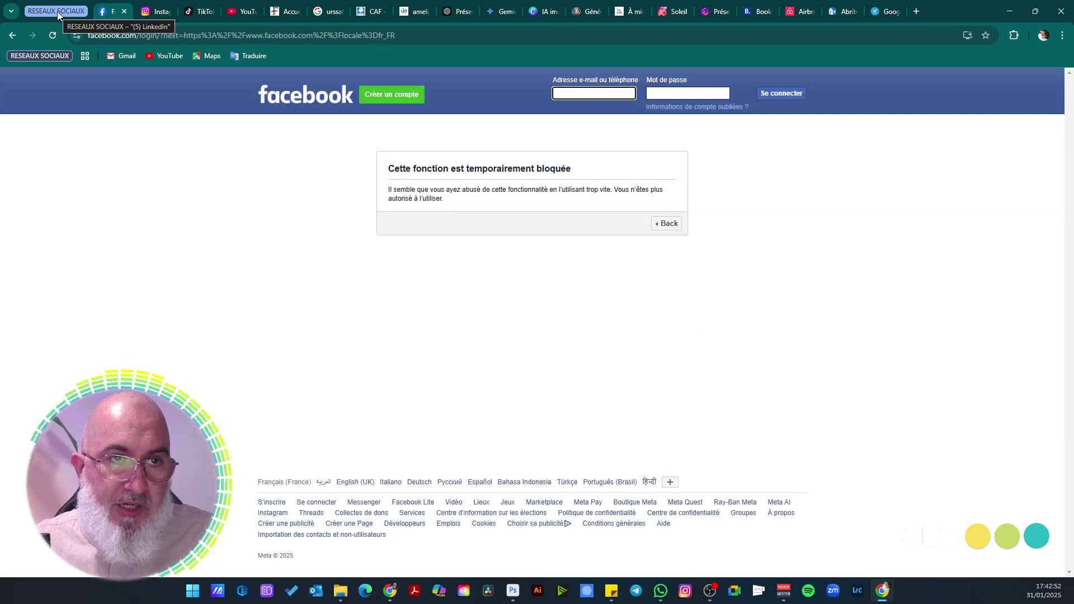
pyautogui.click(58, 13)
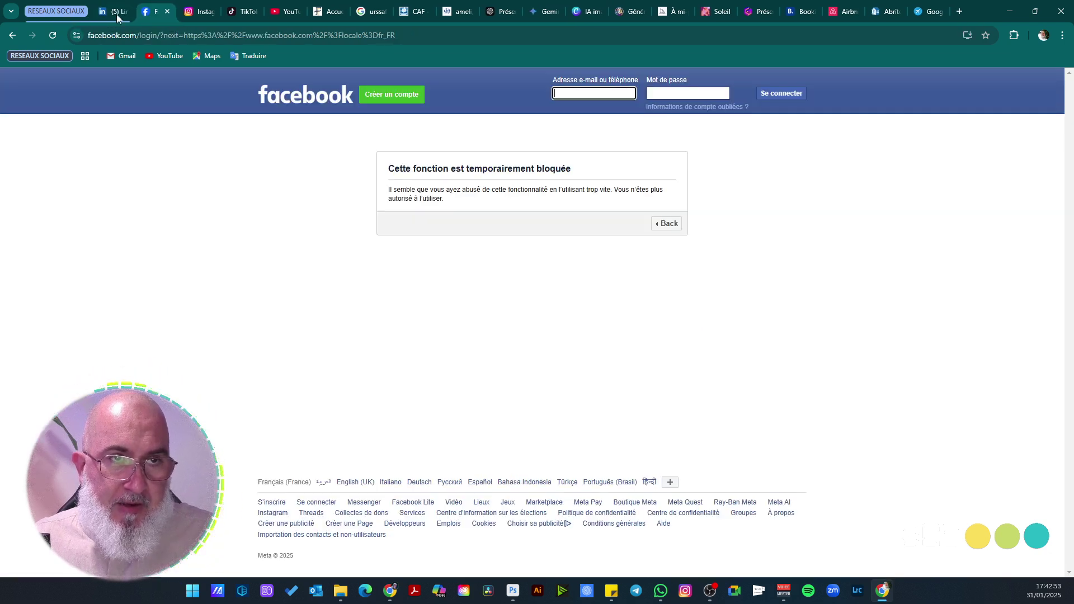
pyautogui.rightClick(150, 16)
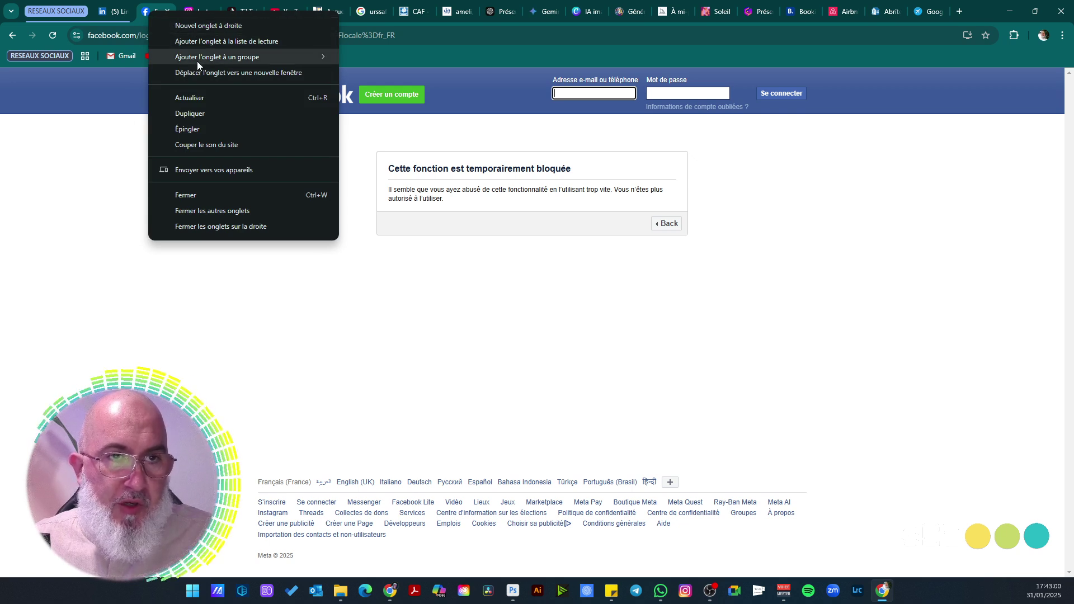
pyautogui.moveTo(206, 59)
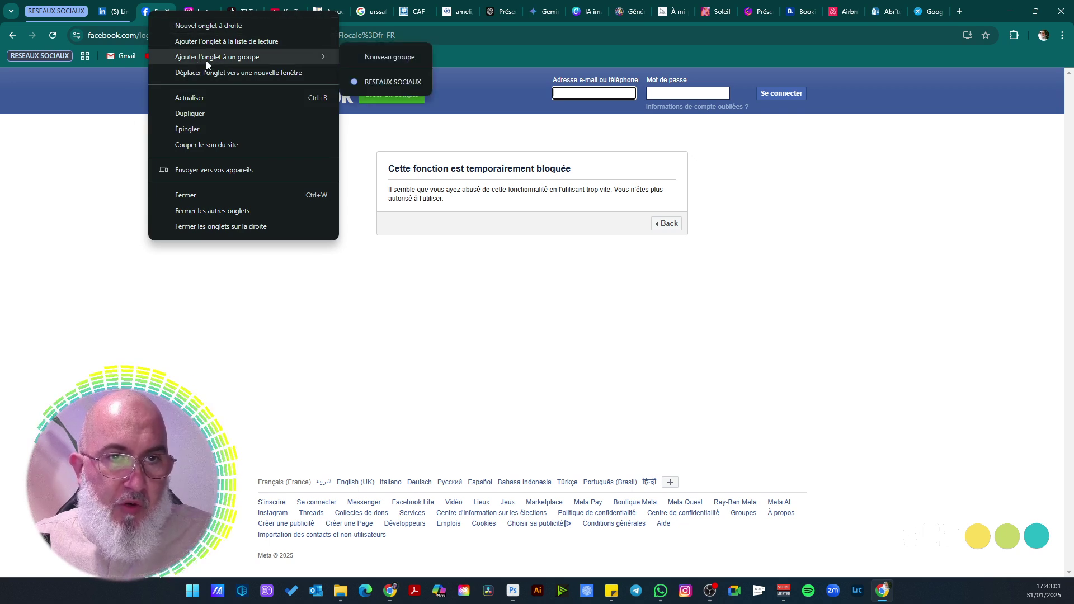
pyautogui.click(382, 83)
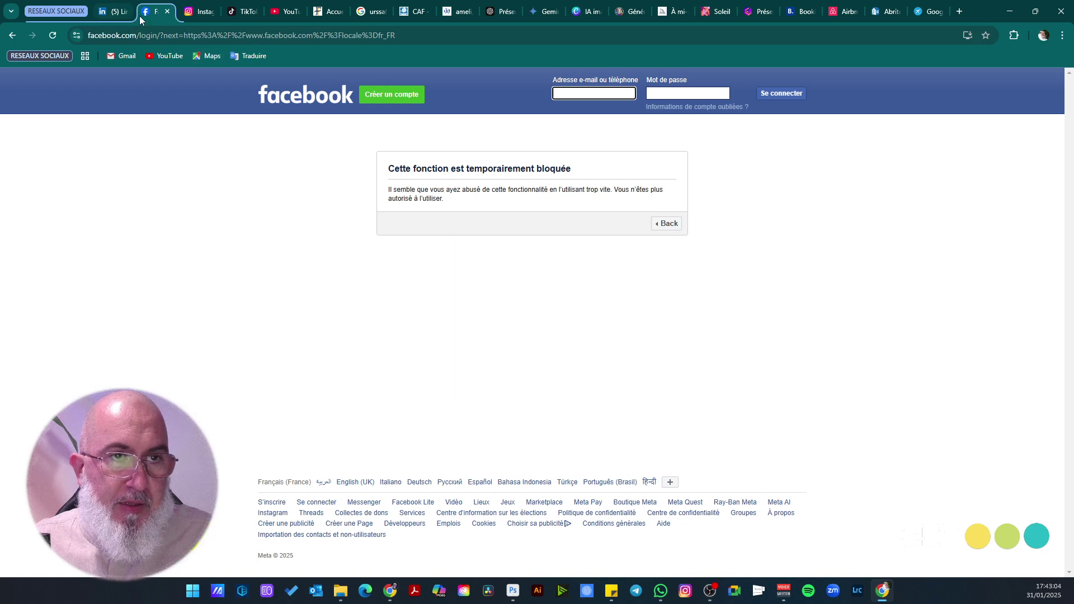
# Move the Instagram, TikTok and YouTube tabs into the RESEAUX SOCIAUX group and collapse the group
pyautogui.click(197, 16)
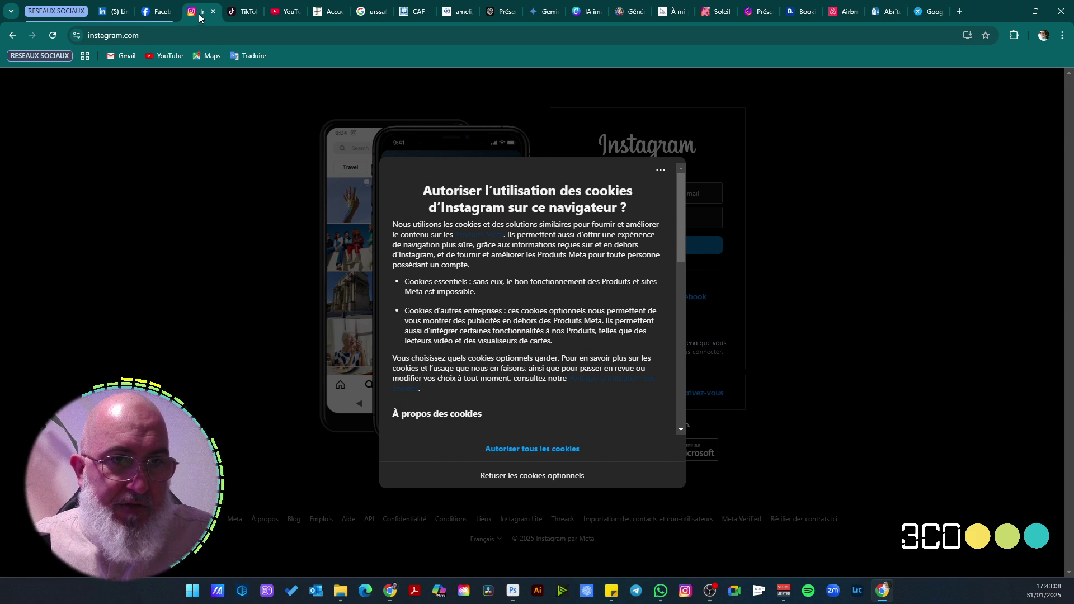
pyautogui.moveTo(191, 21); pyautogui.dragTo(148, 12)
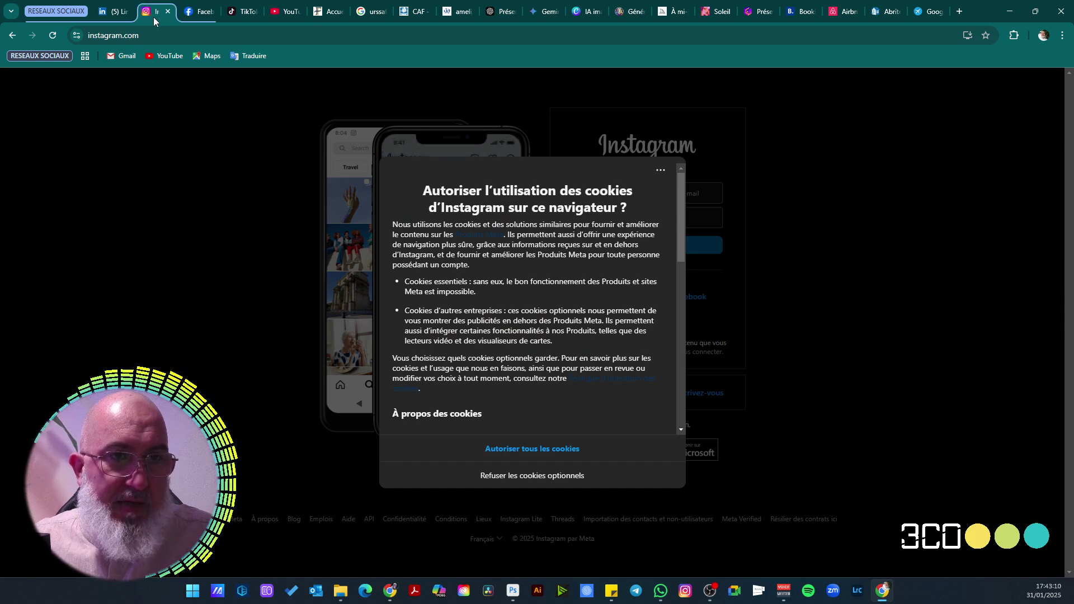
pyautogui.moveTo(242, 12); pyautogui.dragTo(198, 12)
pyautogui.moveTo(279, 15); pyautogui.dragTo(232, 18)
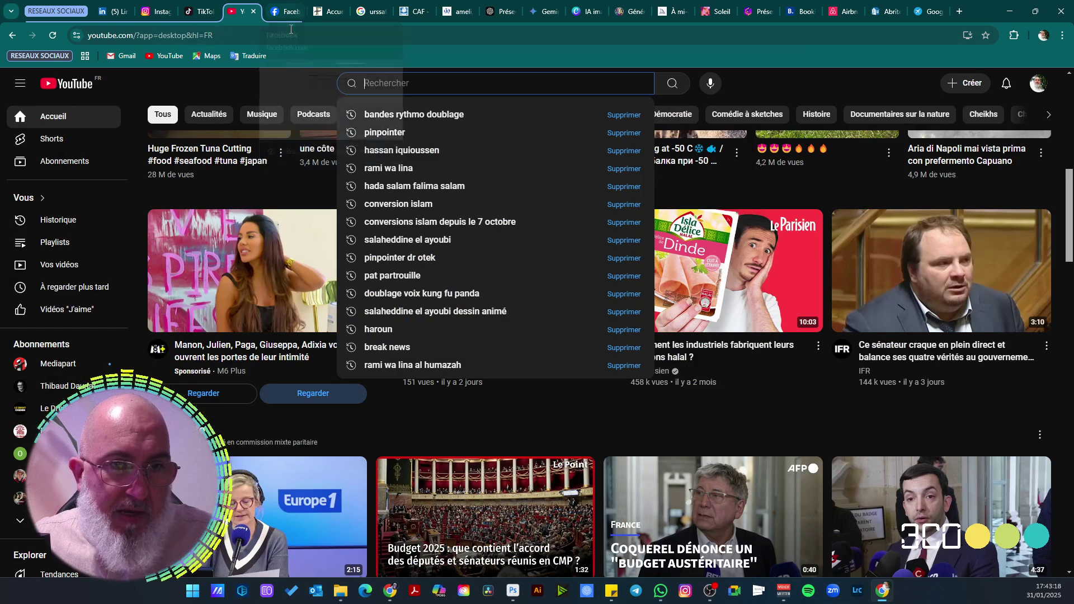
pyautogui.scroll(-6, 315, 115)
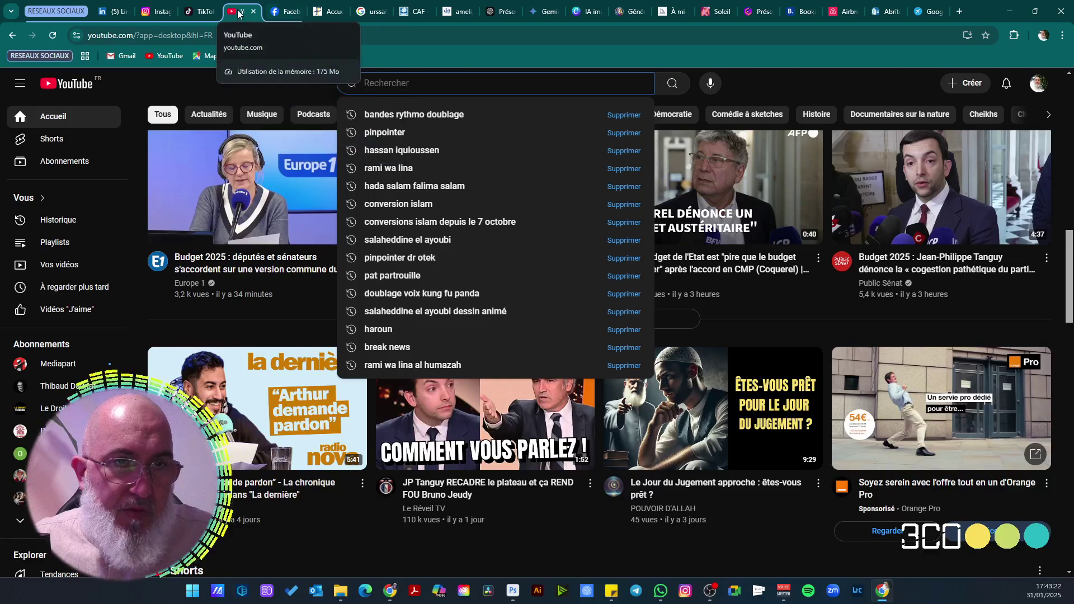
pyautogui.click(57, 12)
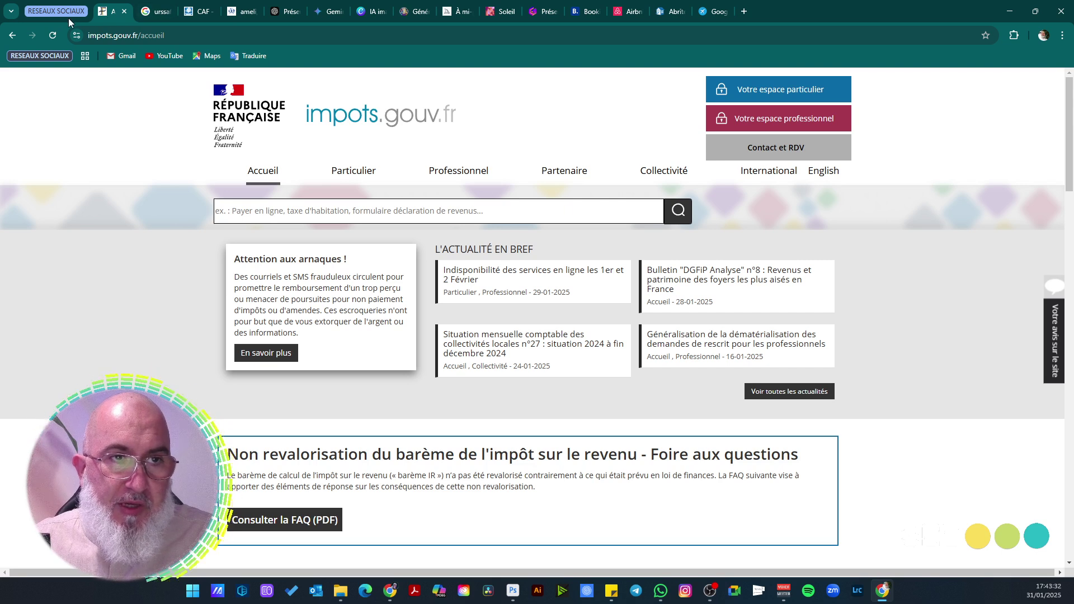
# Put the impots.gouv.fr tab in a new tab group named ADMIN with the red colour
pyautogui.rightClick(114, 14)
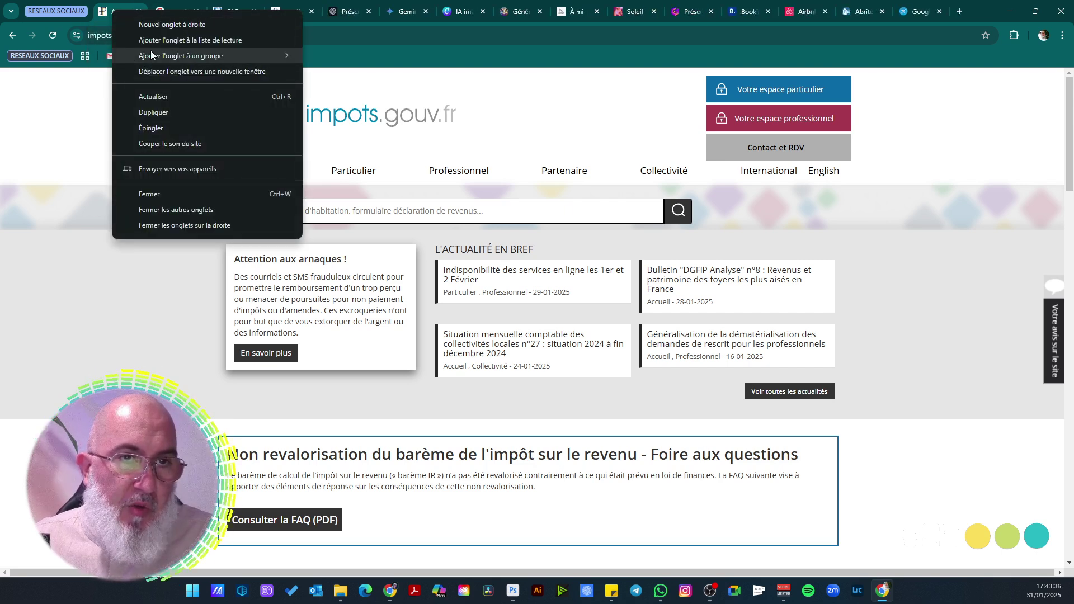
pyautogui.moveTo(155, 58)
pyautogui.click(345, 56)
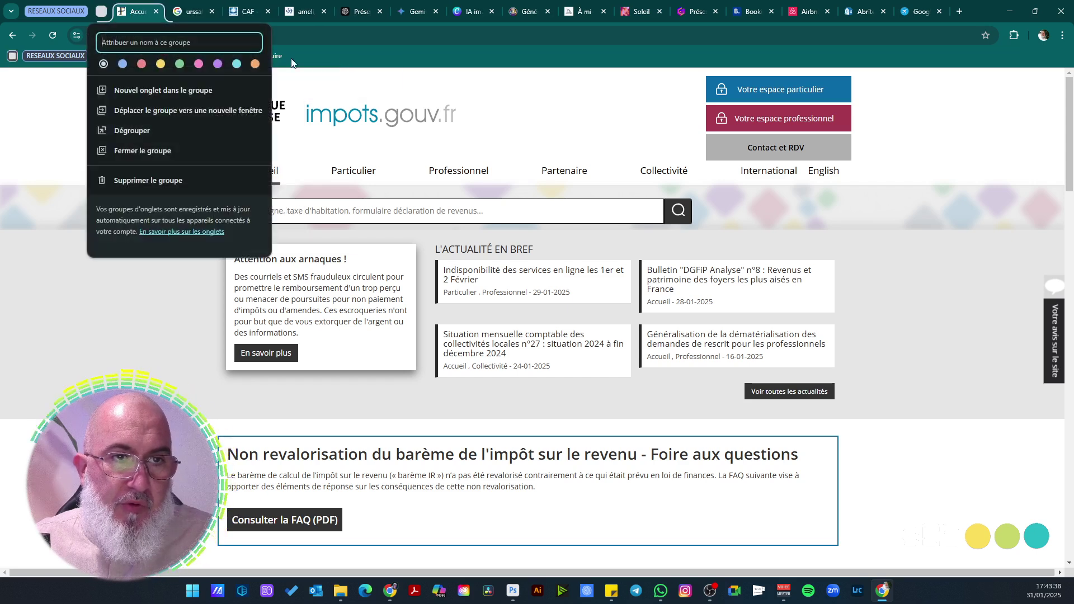
pyautogui.write('AD')
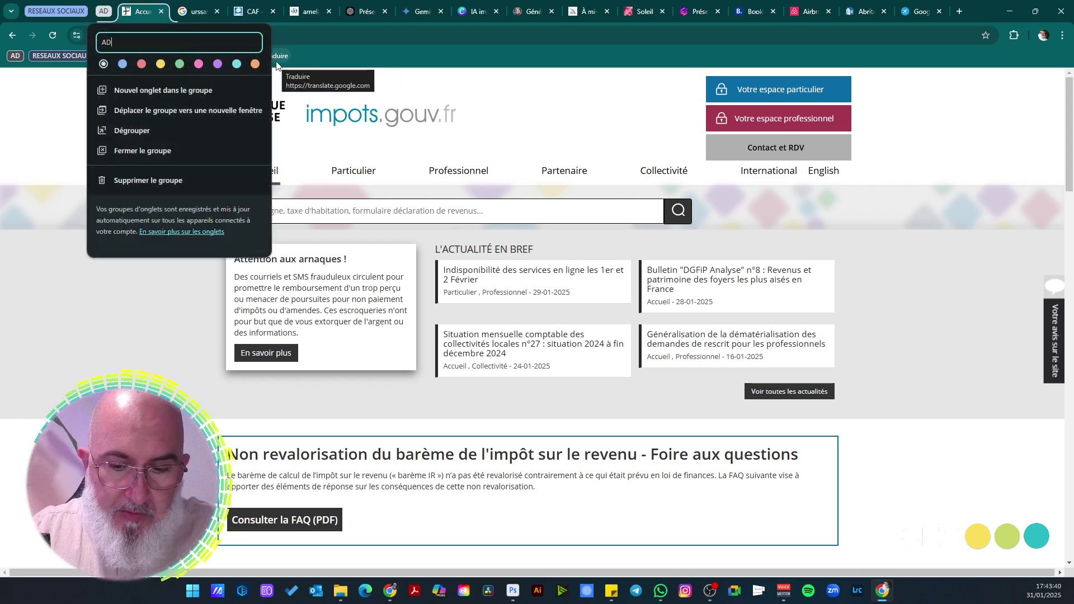
pyautogui.write('MIN')
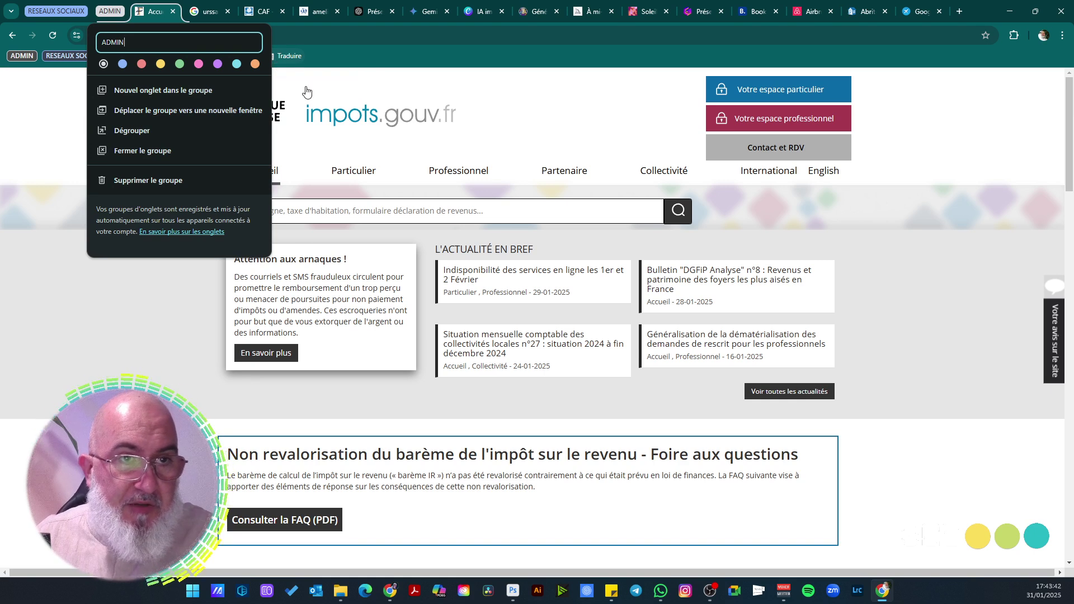
pyautogui.click(141, 64)
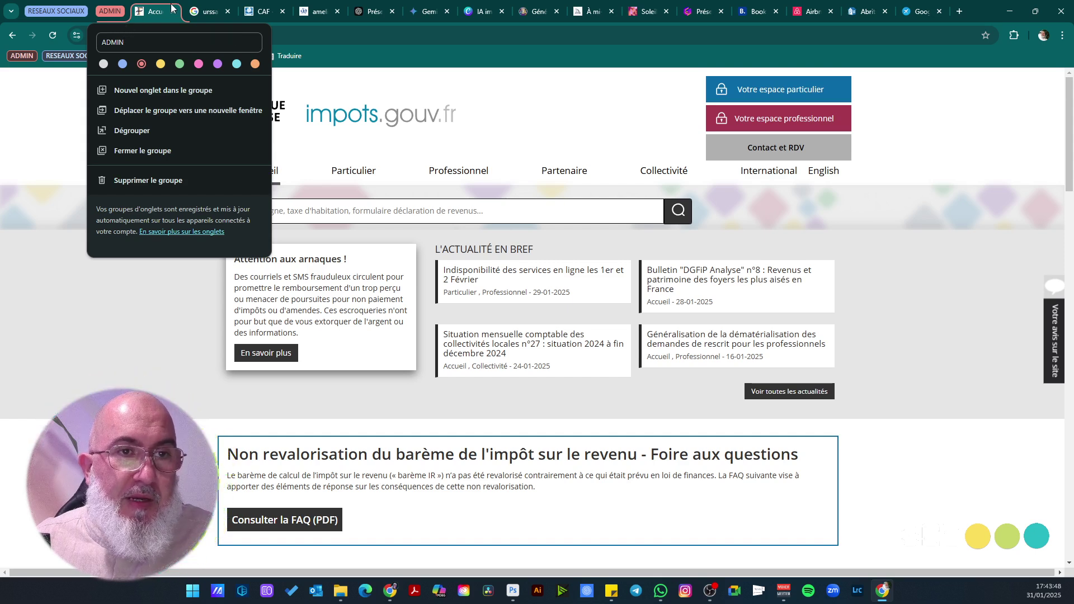
# Open the Urssaf.fr home page from the search results and move its tab into the ADMIN group
pyautogui.moveTo(196, 15)
pyautogui.mouseDown()
pyautogui.moveTo(164, 14)
pyautogui.moveTo(218, 17)
pyautogui.mouseUp()
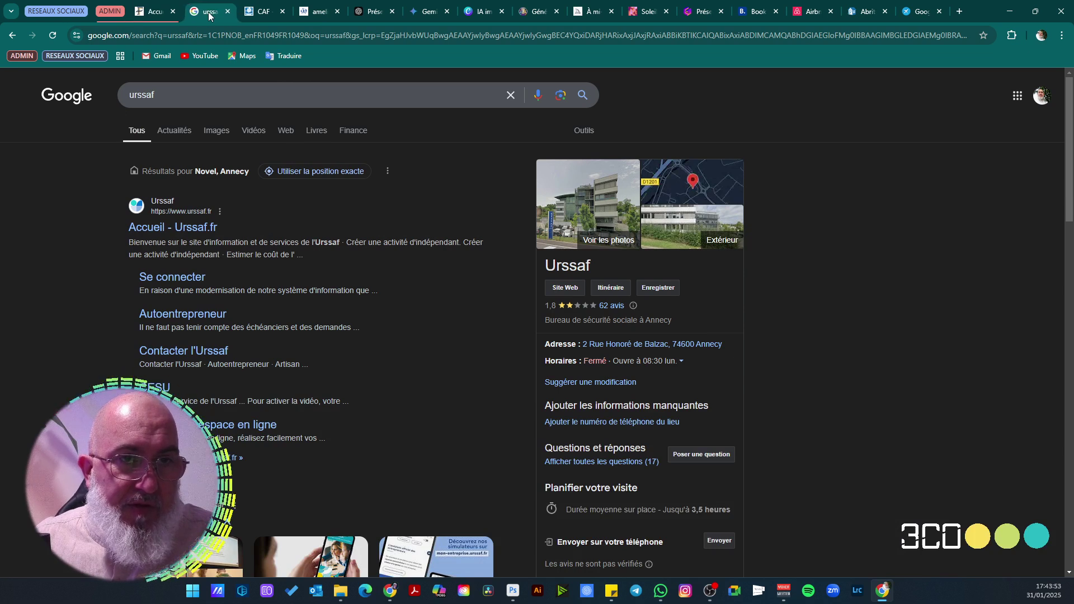
pyautogui.click(171, 230)
pyautogui.moveTo(206, 11); pyautogui.dragTo(166, 16)
# Move the CAF and ameli tabs into the ADMIN group and collapse the group
pyautogui.click(266, 16)
pyautogui.moveTo(266, 15); pyautogui.dragTo(210, 16)
pyautogui.click(318, 14)
pyautogui.moveTo(318, 18); pyautogui.dragTo(264, 21)
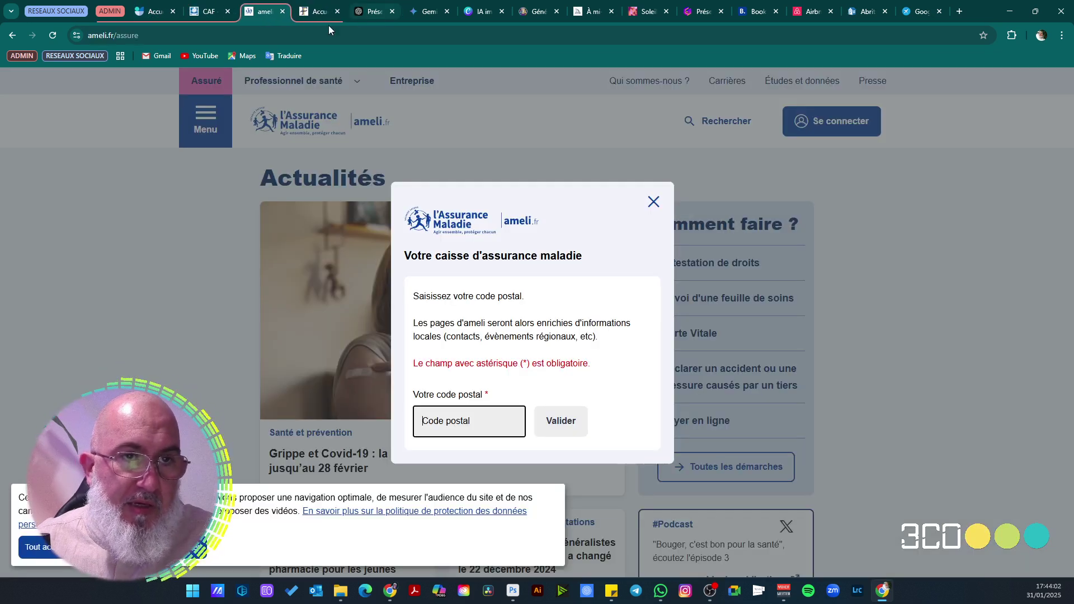
pyautogui.click(102, 12)
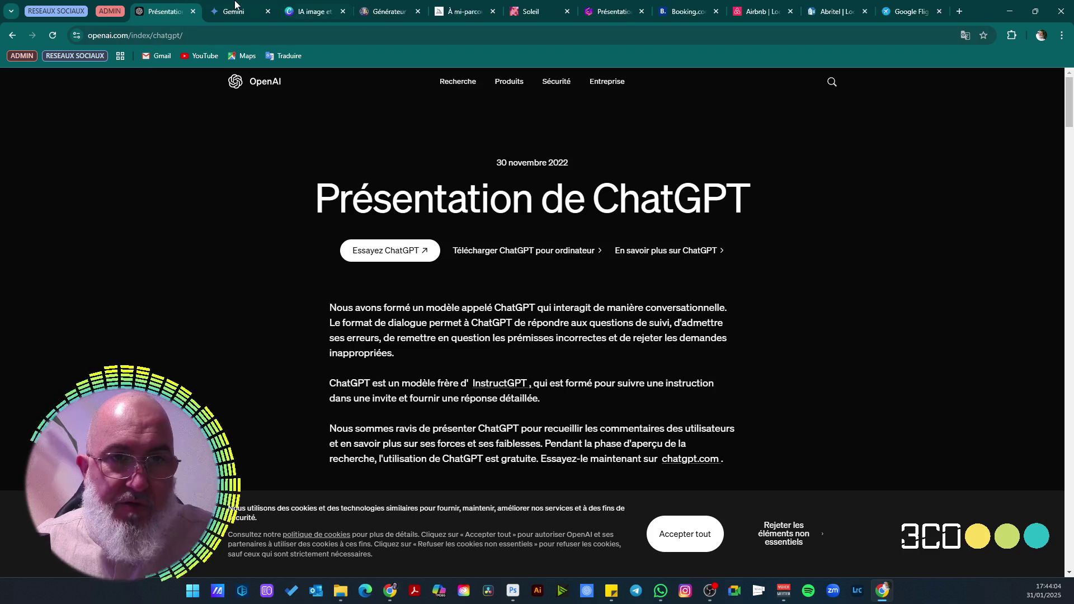
# Put the ChatGPT presentation tab in a new tab group named IA with the yellow colour
pyautogui.rightClick(162, 11)
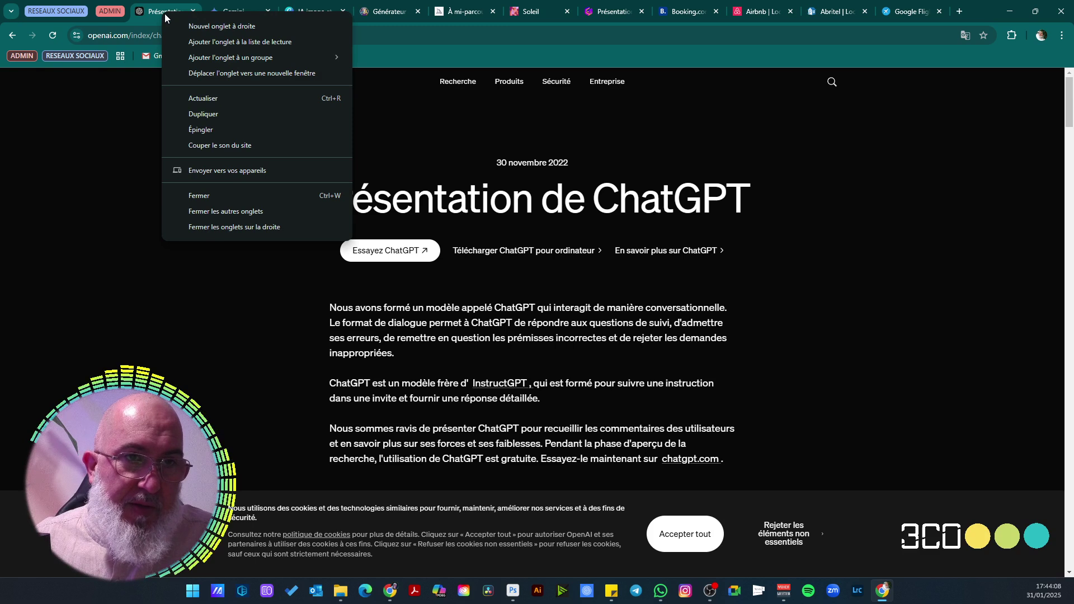
pyautogui.moveTo(197, 58)
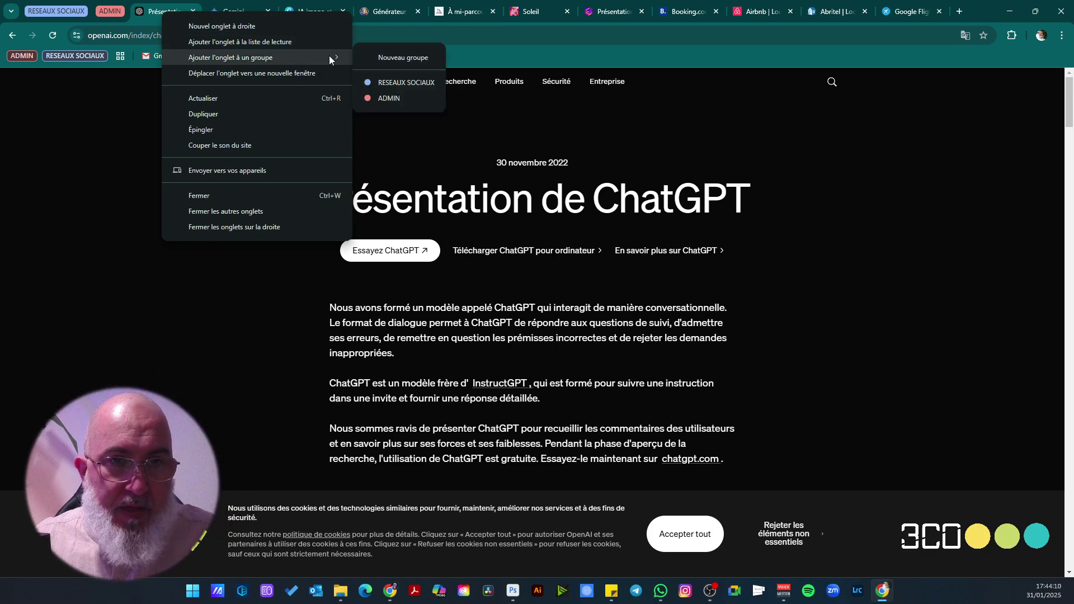
pyautogui.click(412, 55)
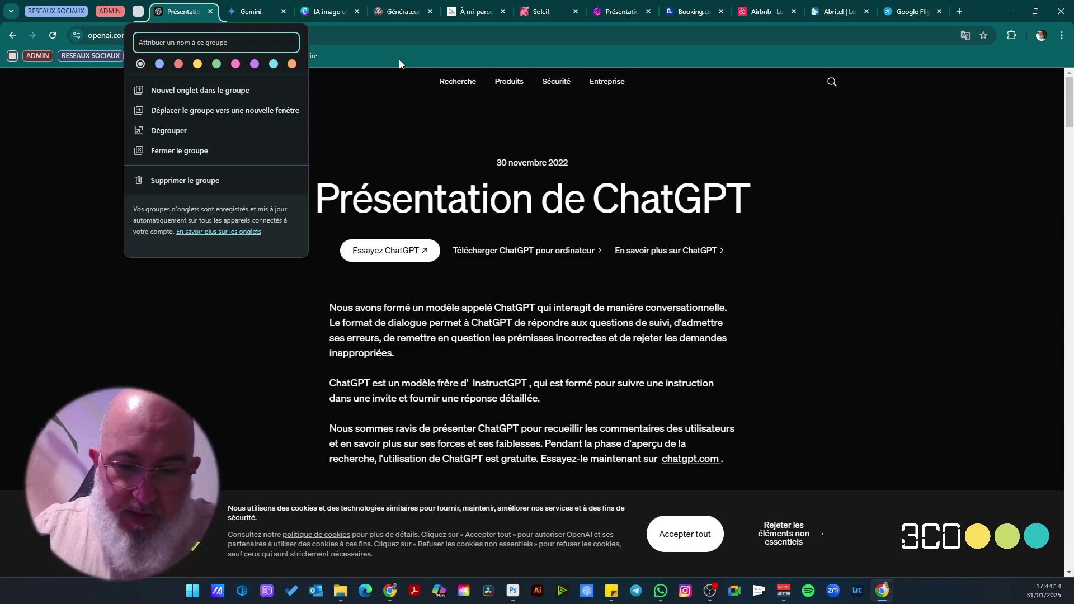
pyautogui.write('IA')
pyautogui.press('Tab')
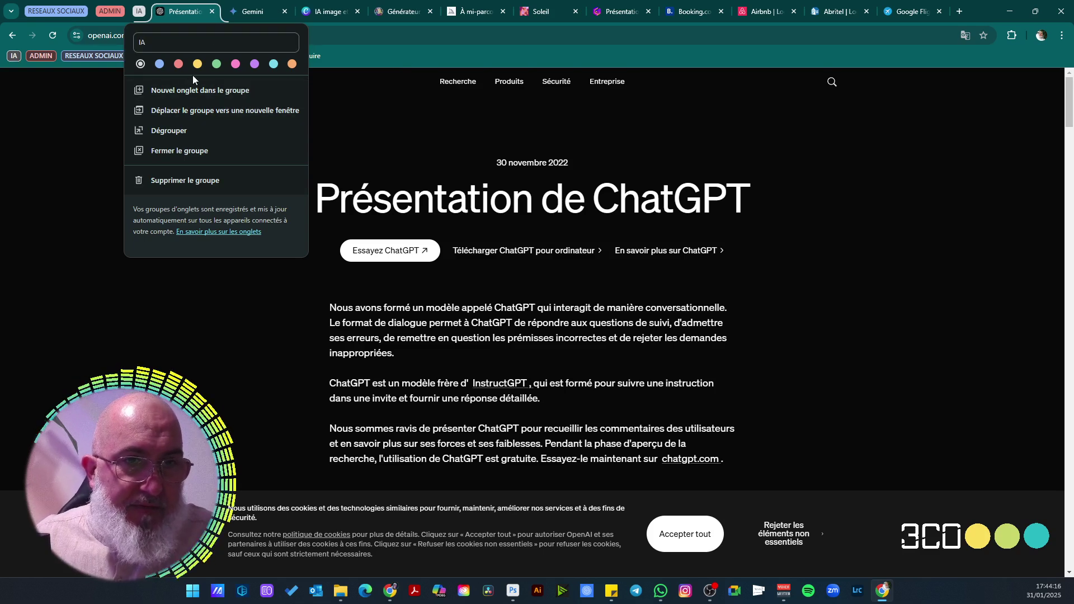
pyautogui.click(179, 12)
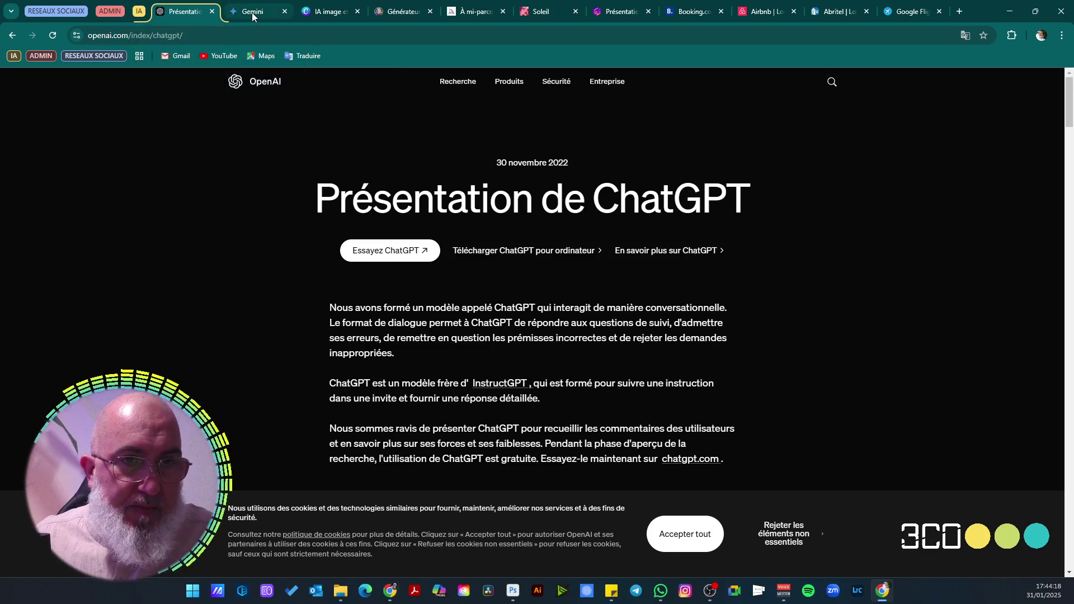
# Move the remaining AI tabs, from Gemini through Gamma, into the IA group and collapse the group
pyautogui.moveTo(252, 12); pyautogui.dragTo(209, 13)
pyautogui.moveTo(315, 13); pyautogui.dragTo(246, 14)
pyautogui.click(383, 12)
pyautogui.moveTo(383, 11); pyautogui.dragTo(322, 13)
pyautogui.click(399, 12)
pyautogui.moveTo(399, 12); pyautogui.dragTo(551, 12)
pyautogui.click(616, 11)
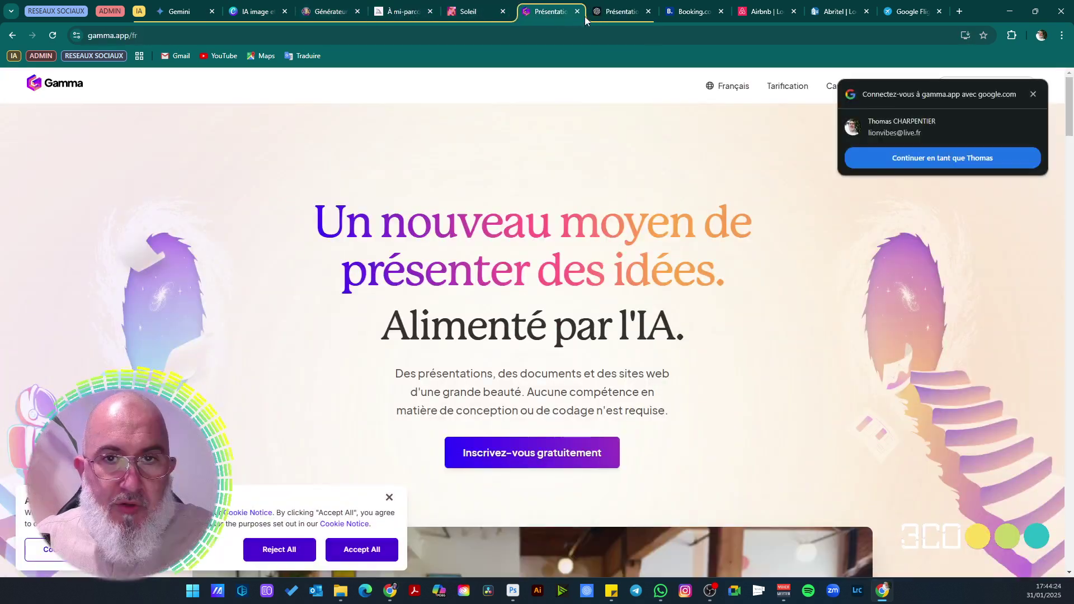
pyautogui.click(140, 12)
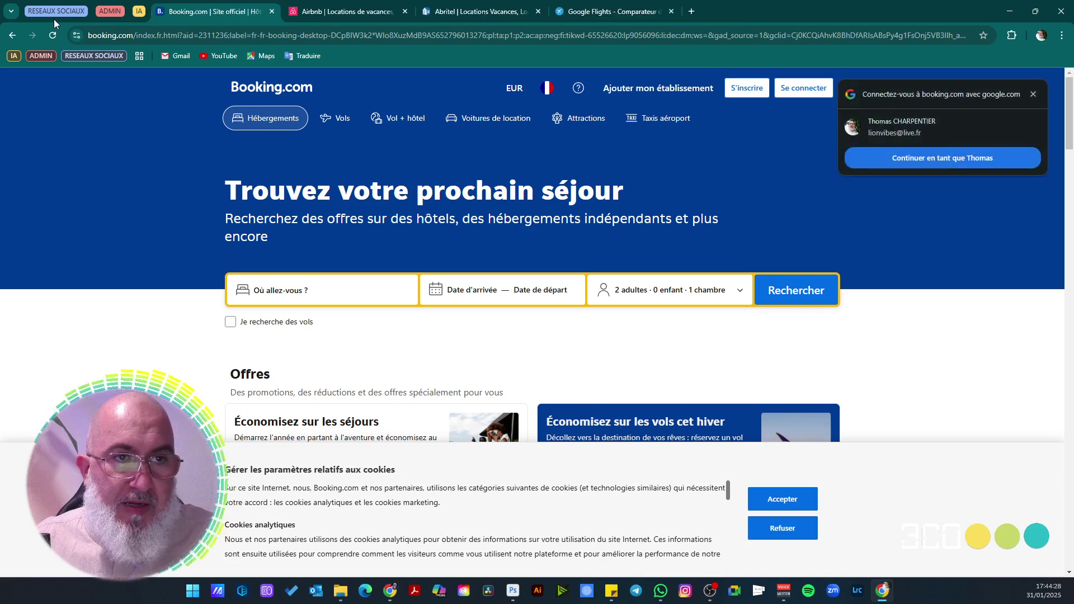
# Put the Booking.com tab in a new tab group named VOYAGE with the green colour
pyautogui.rightClick(197, 11)
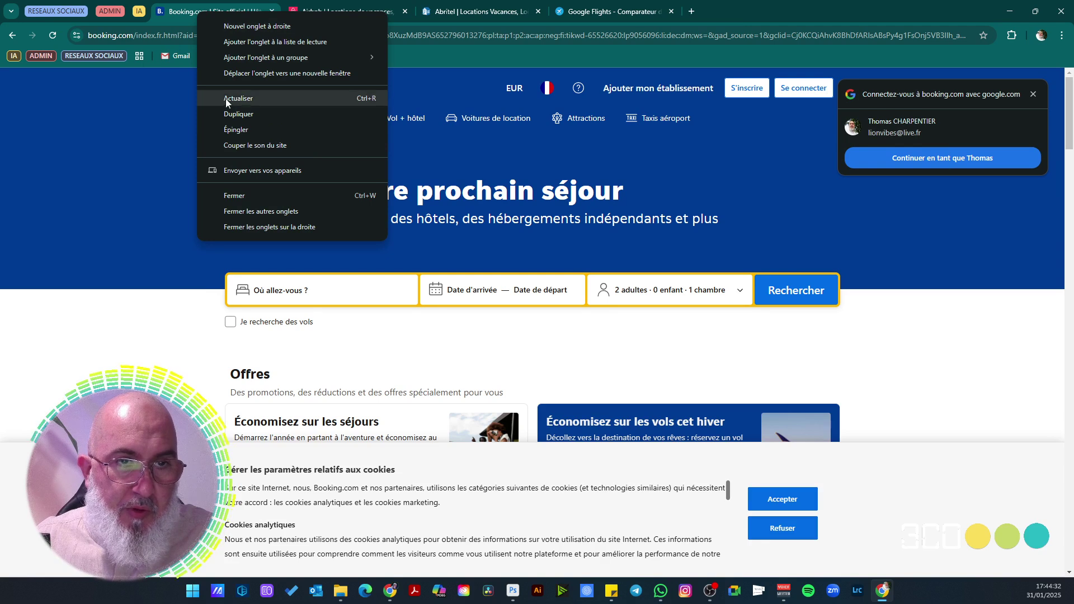
pyautogui.moveTo(266, 60)
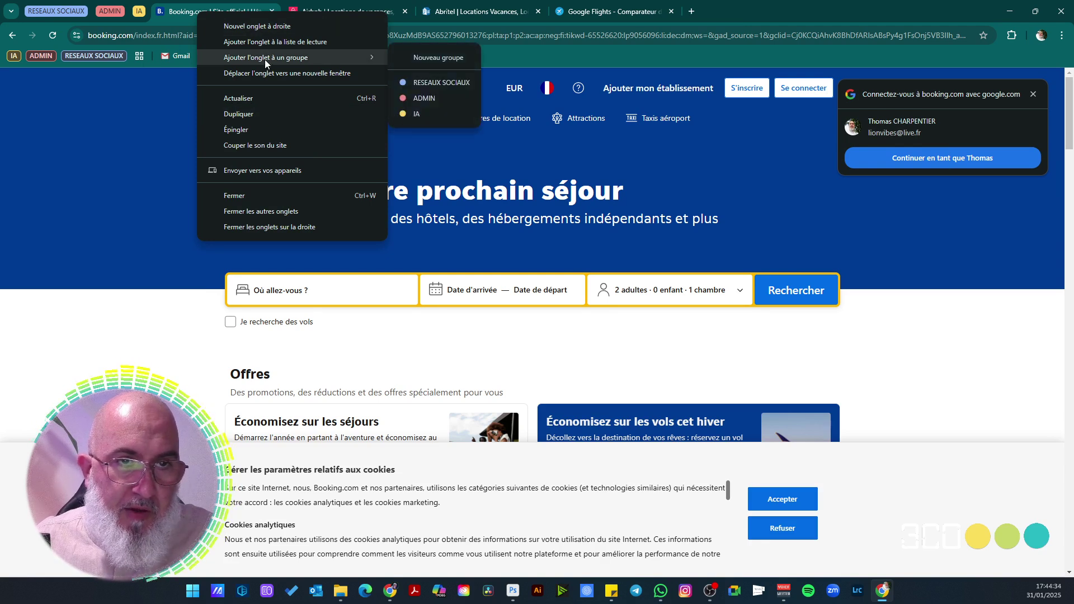
pyautogui.click(430, 56)
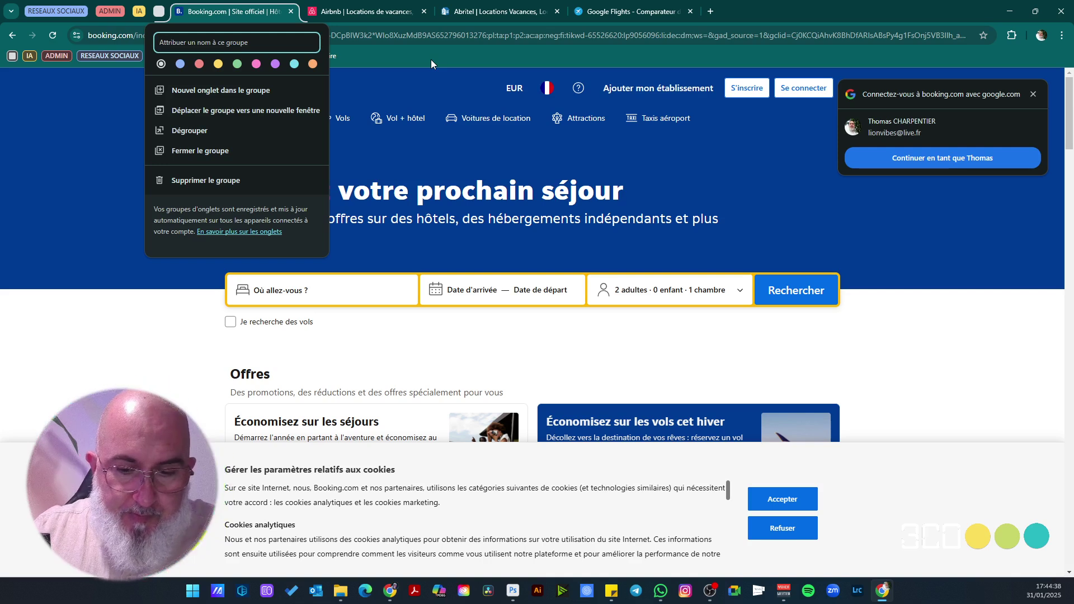
pyautogui.write('VOYAGE')
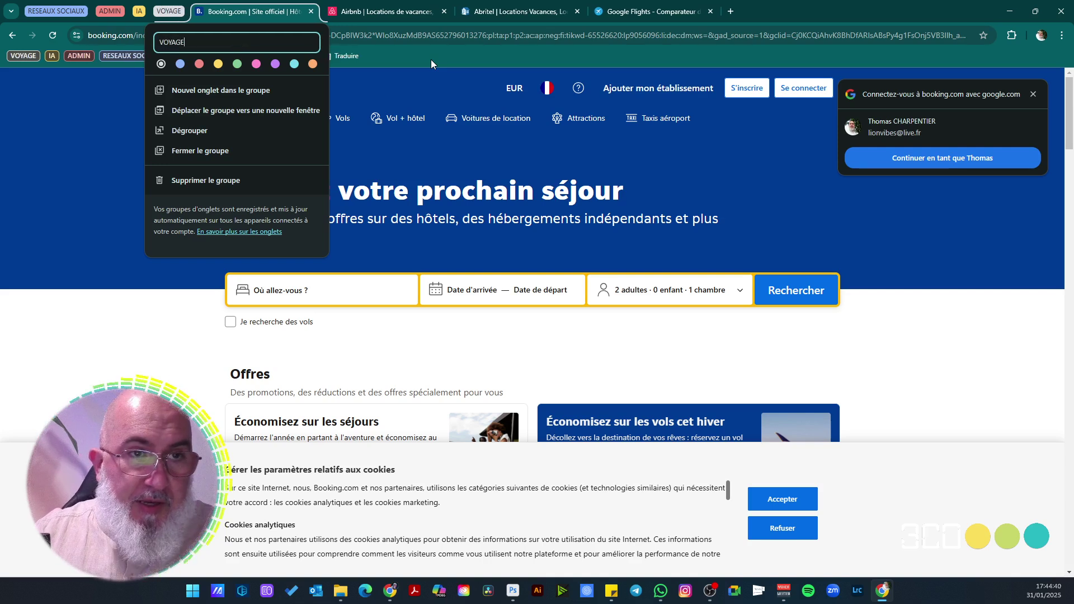
pyautogui.click(237, 64)
# Move the Airbnb, Abritel and Google Flights tabs into the VOYAGE group and collapse the group
pyautogui.click(382, 13)
pyautogui.moveTo(383, 14); pyautogui.dragTo(251, 14)
pyautogui.moveTo(509, 15); pyautogui.dragTo(415, 17)
pyautogui.rightClick(637, 11)
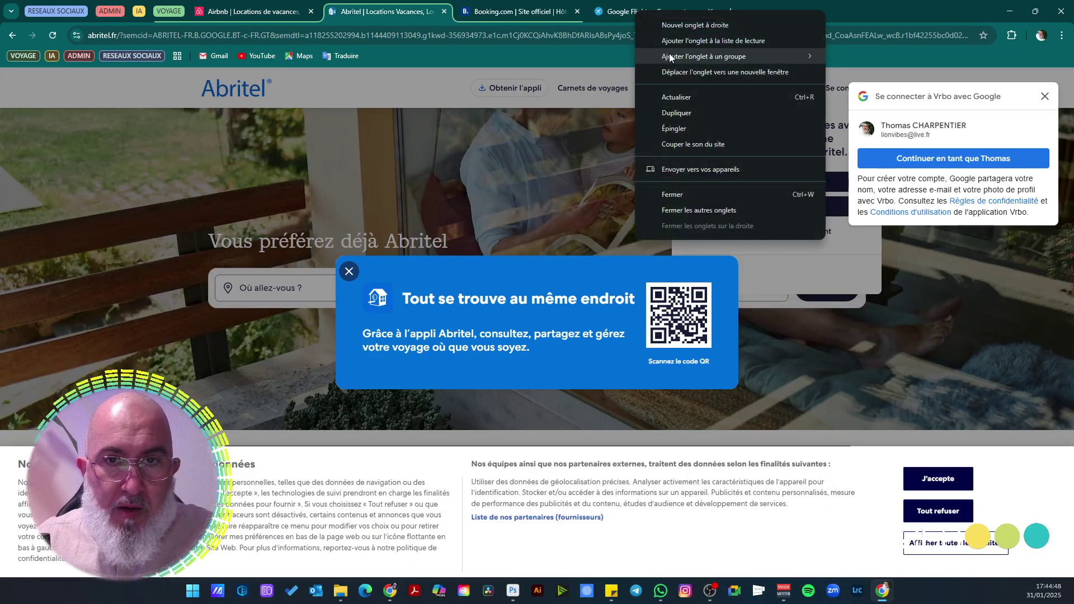
pyautogui.moveTo(672, 58)
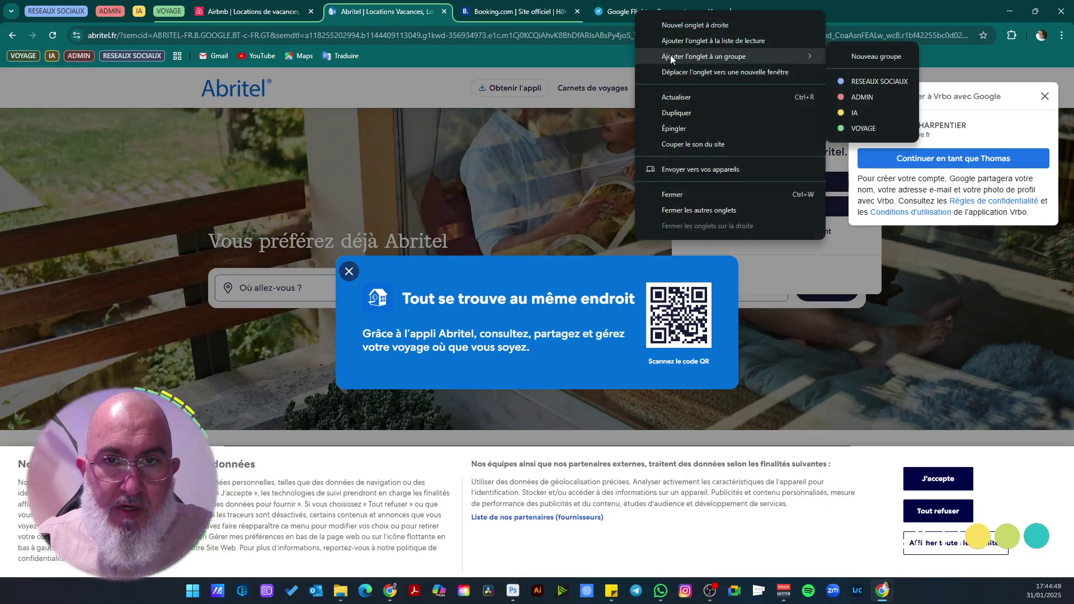
pyautogui.click(862, 128)
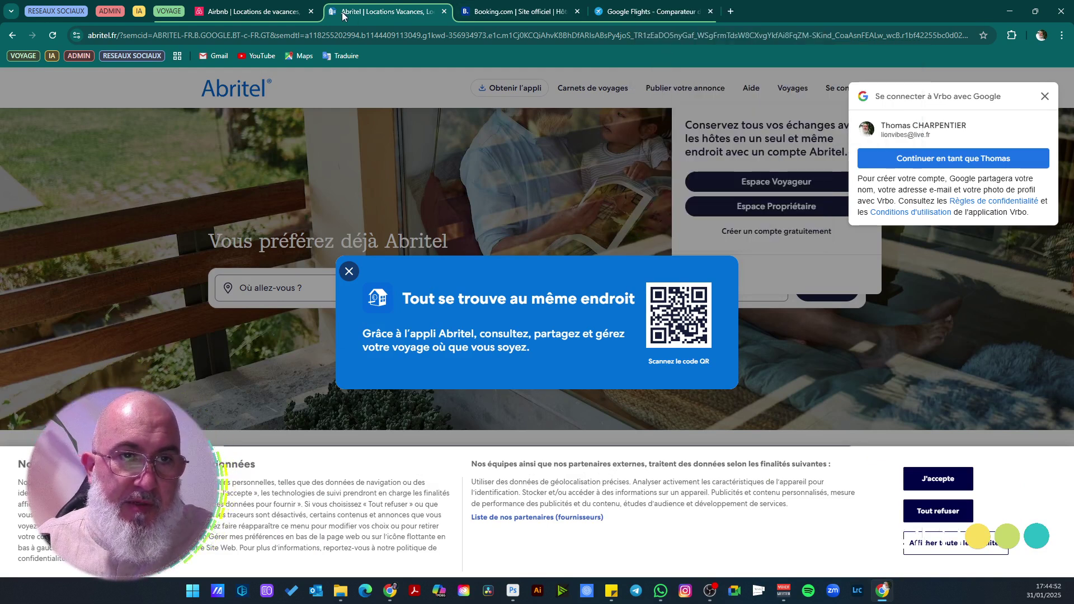
pyautogui.click(168, 11)
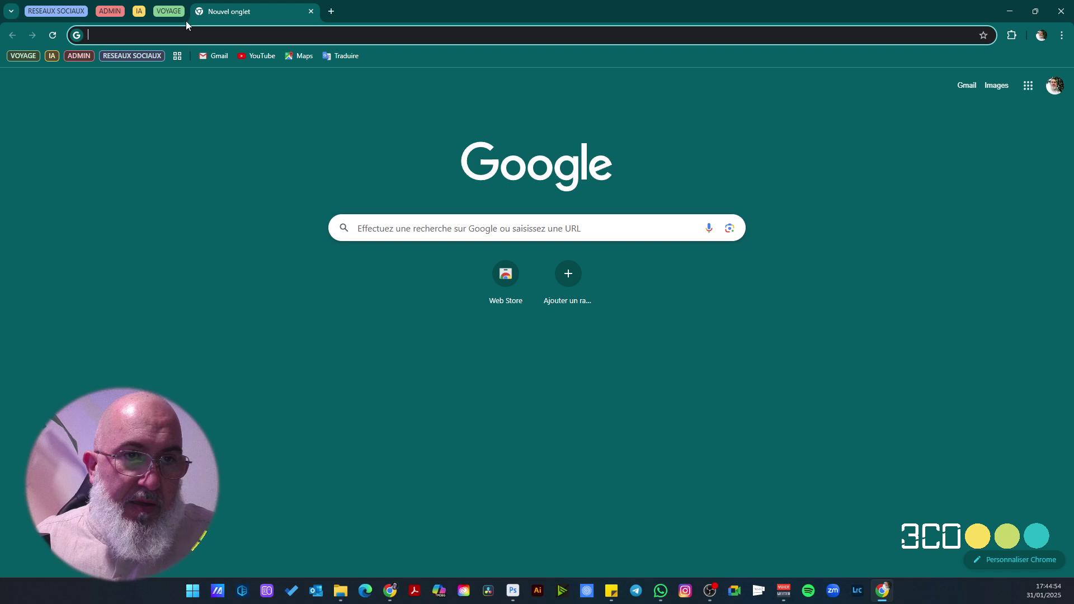
pyautogui.click(311, 11)
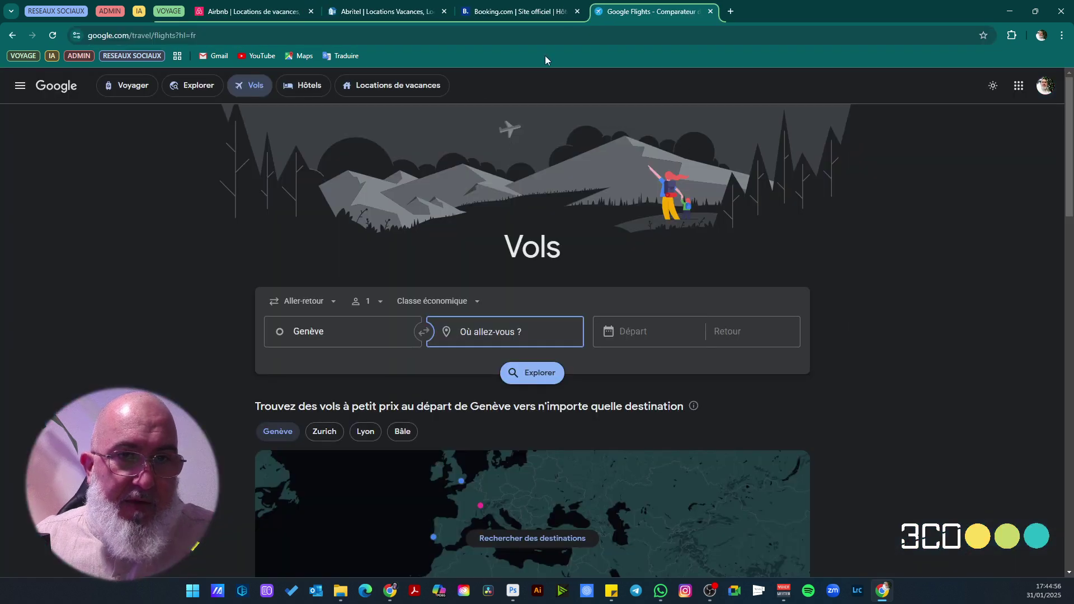
pyautogui.click(168, 11)
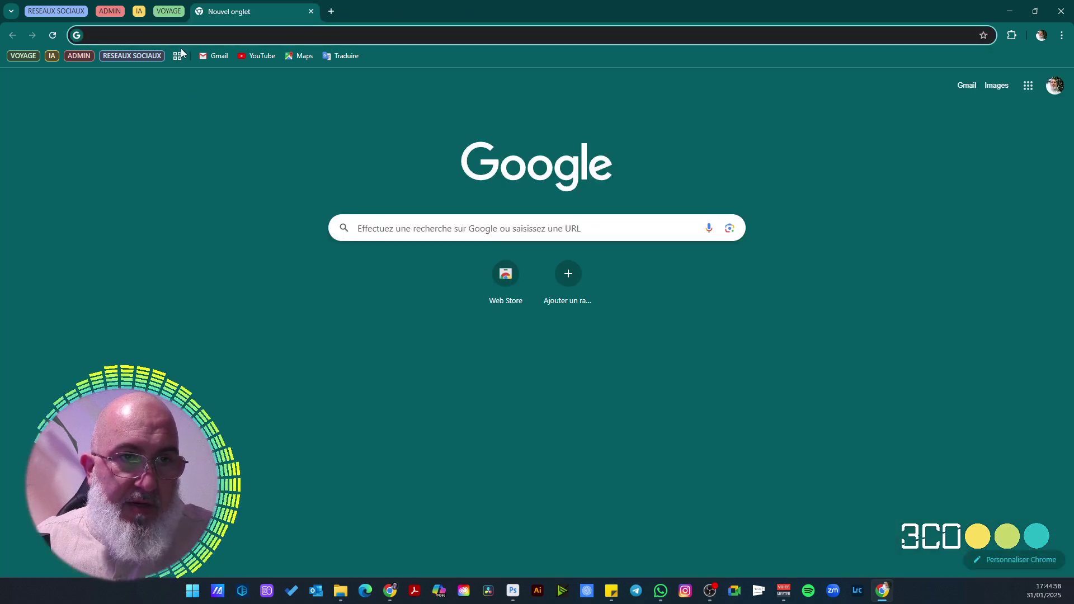
# Expand the RESEAUX SOCIAUX group to view its tabs and collapse it again
pyautogui.click(62, 13)
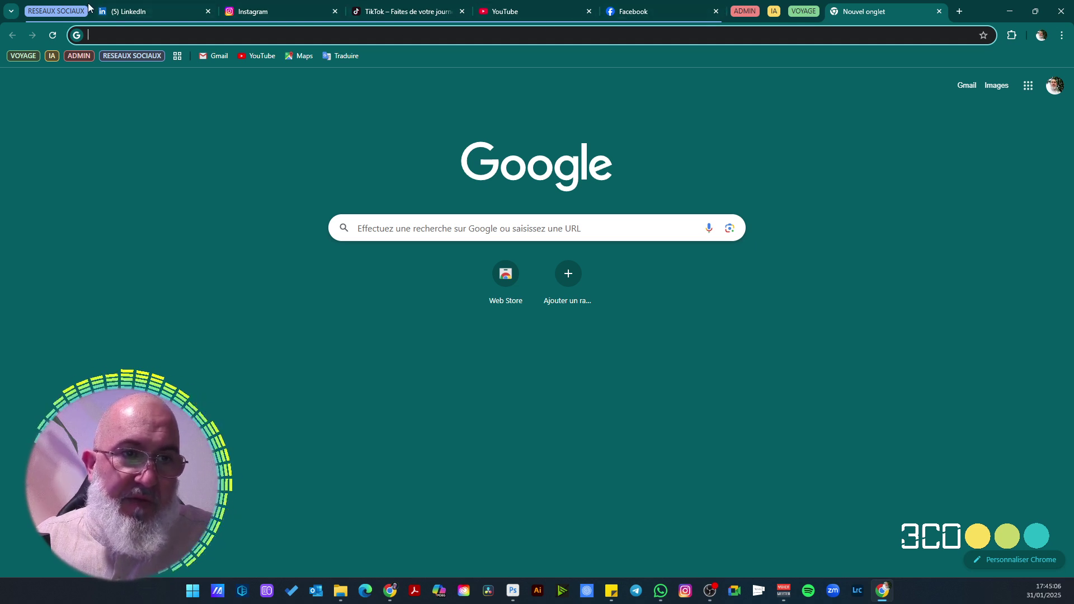
pyautogui.click(45, 11)
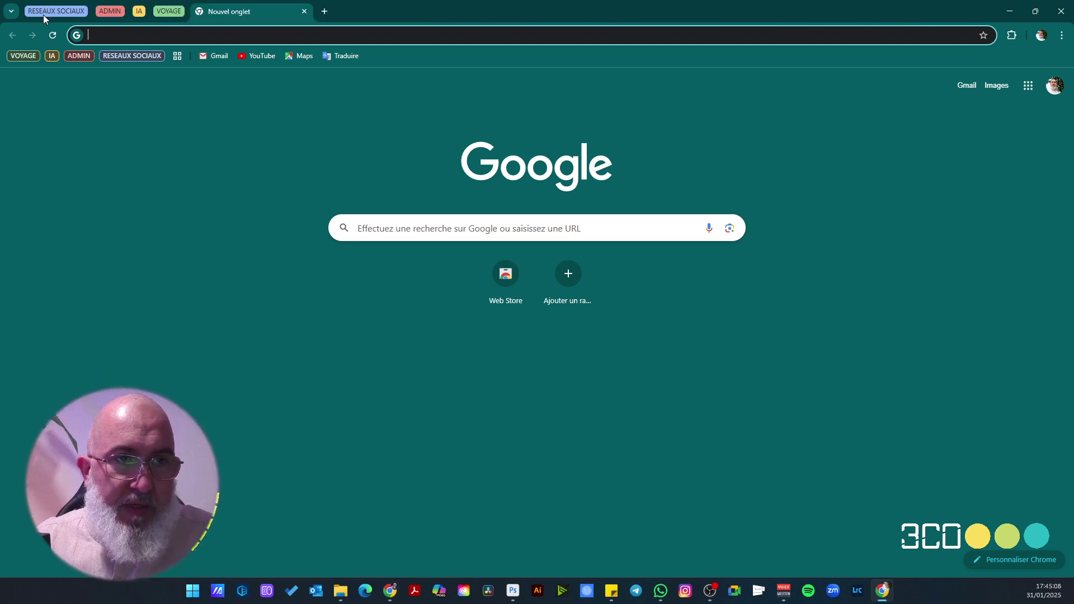
# Open the saved RESEAUX SOCIAUX group from a separate window holding the empty tab, and collapse the VOYAGE and RESEAUX SOCIAUX groups
pyautogui.moveTo(282, 12); pyautogui.dragTo(388, 220)
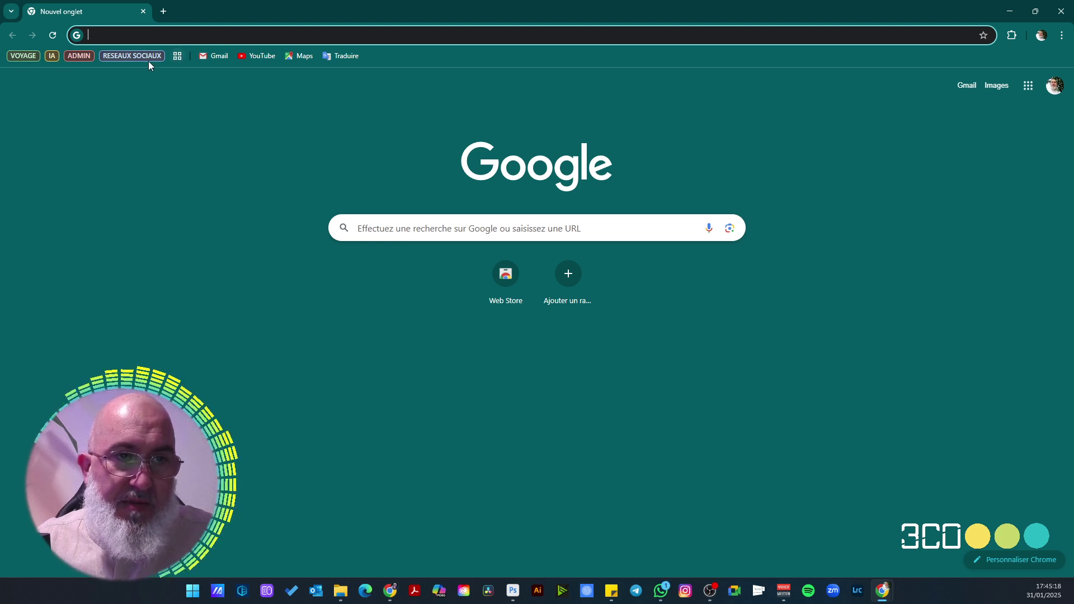
pyautogui.click(133, 56)
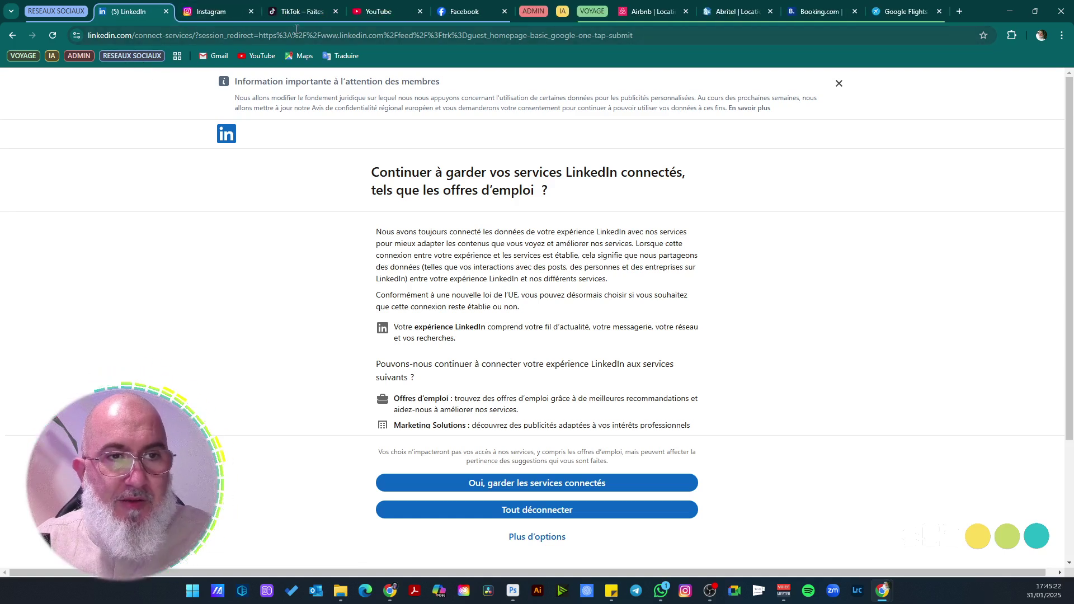
pyautogui.click(593, 11)
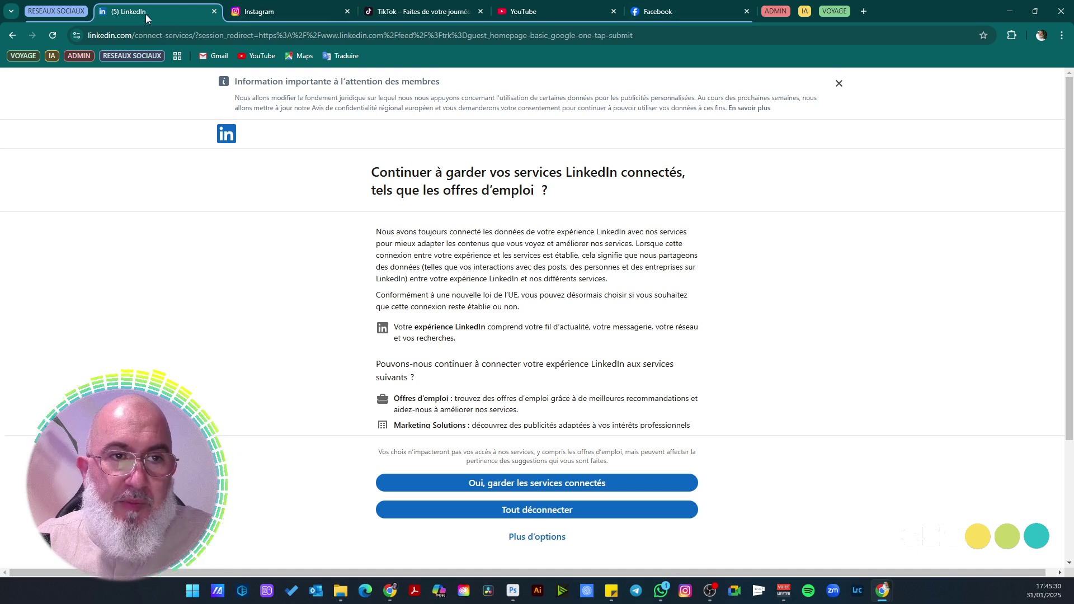
pyautogui.click(65, 12)
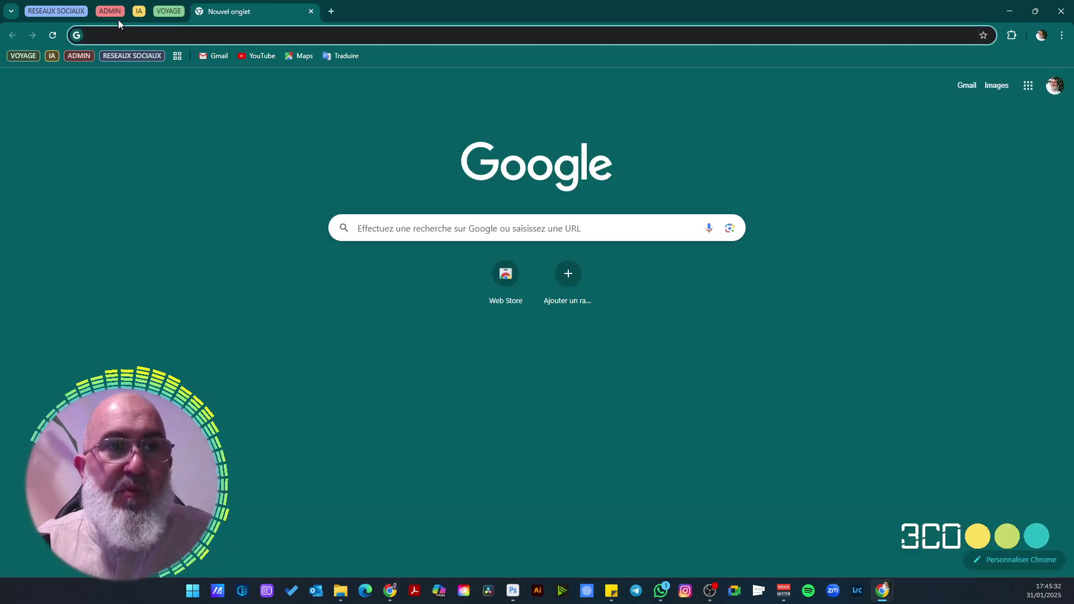